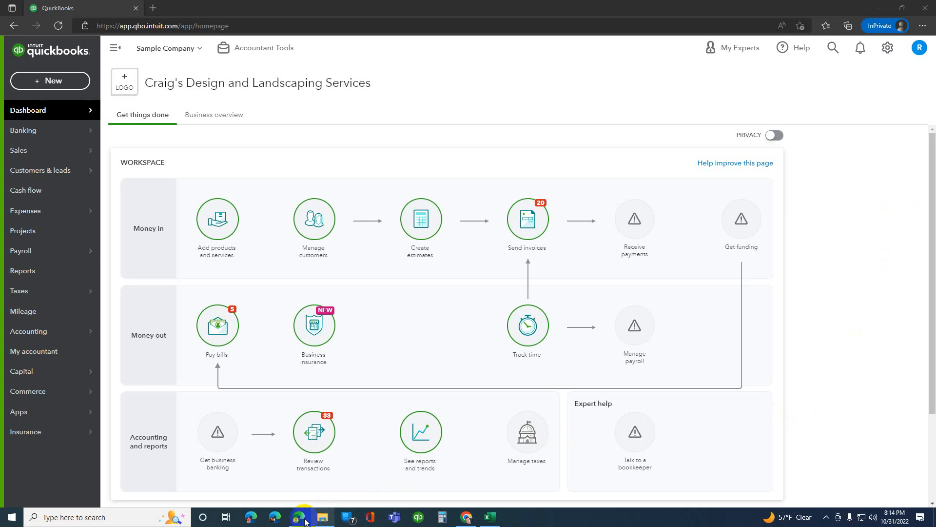
Review the Customer/Project hierarchy outline in Microsoft Whiteboard and return to QuickBooks
{"action": "mouse_move", "coordinate": [298, 517]}
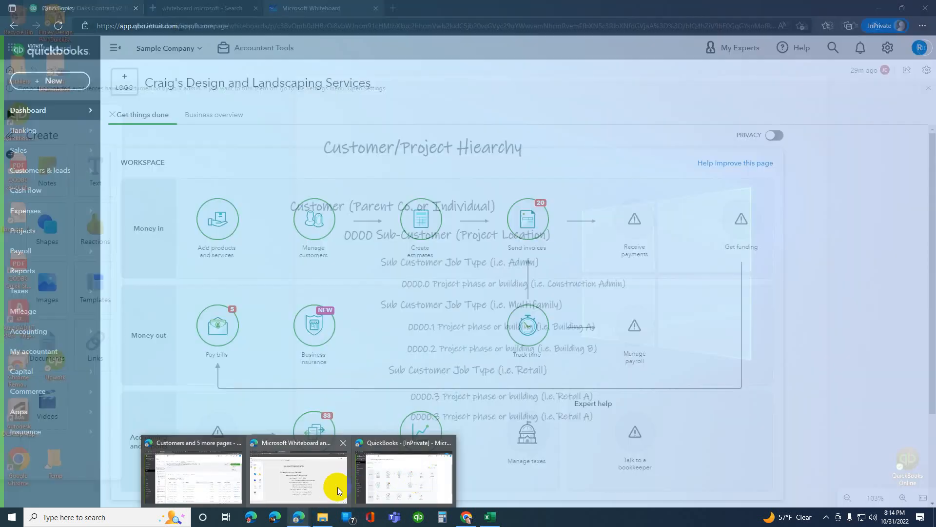
{"action": "left_click", "coordinate": [335, 488]}
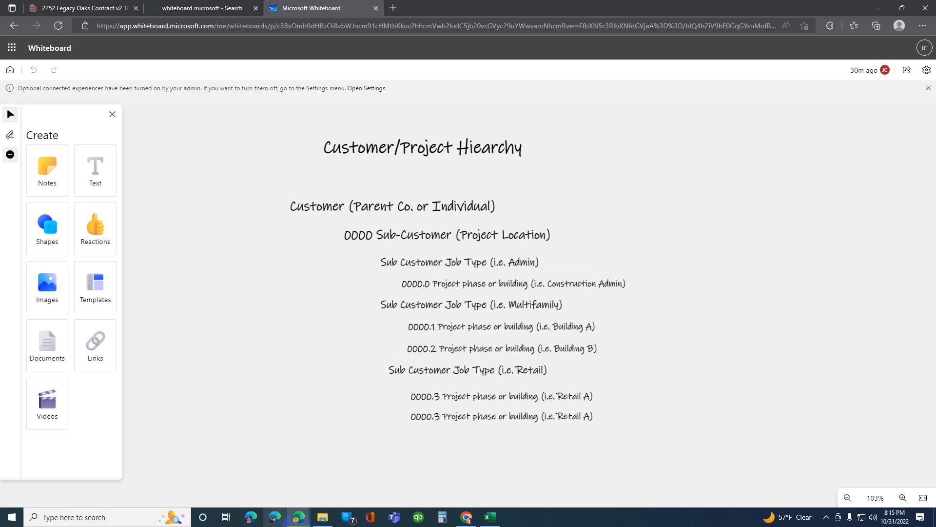
{"action": "mouse_move", "coordinate": [301, 521]}
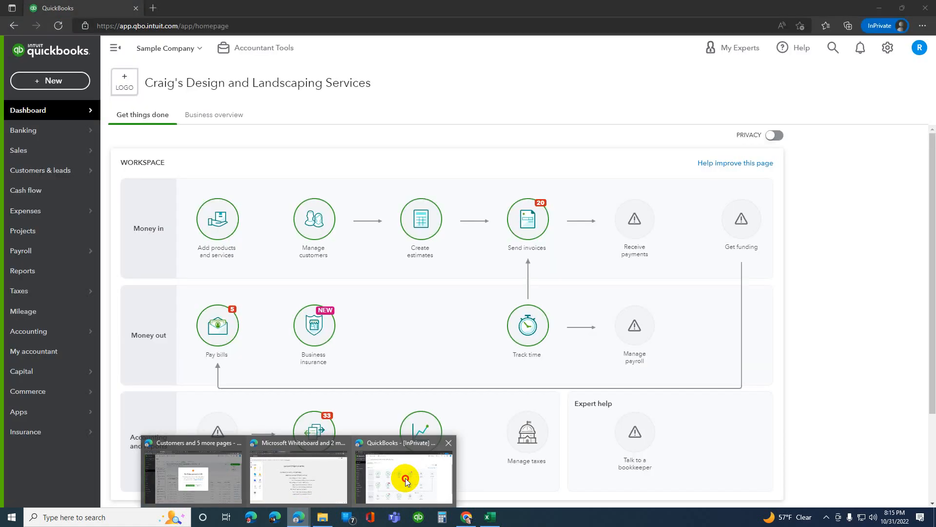
{"action": "left_click", "coordinate": [406, 477]}
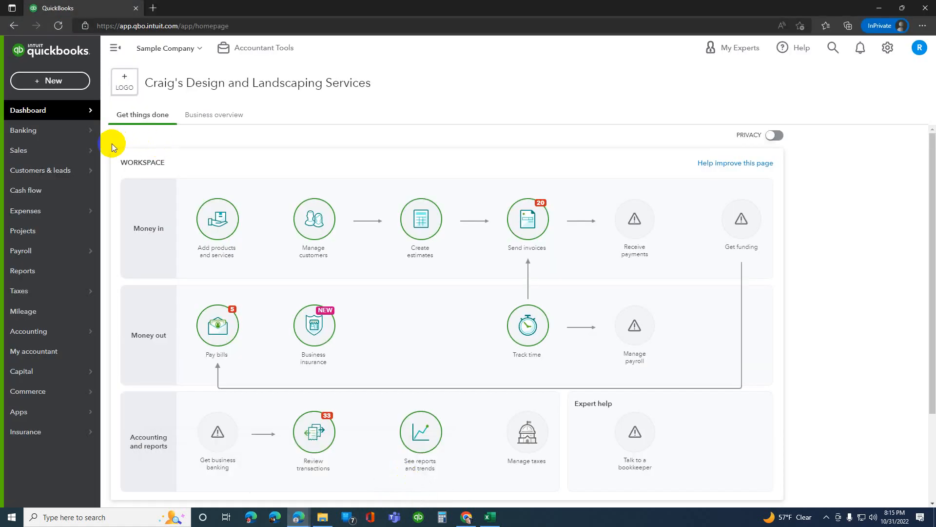
Open the list of customers in the Sales area
{"action": "mouse_move", "coordinate": [73, 151]}
{"action": "left_click", "coordinate": [127, 190]}
{"action": "left_click", "coordinate": [155, 250]}
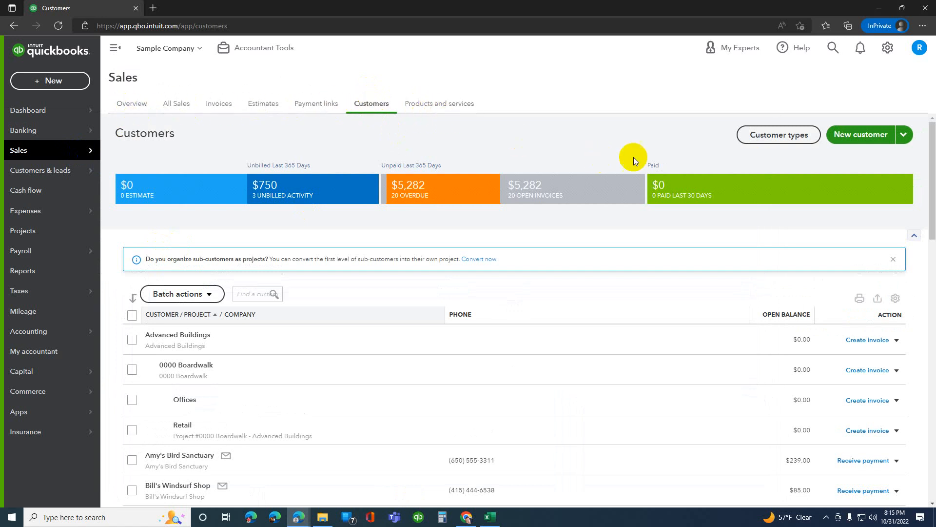
Review the customer types and the blank form for a new type, and return to the customer list
{"action": "left_click", "coordinate": [753, 146]}
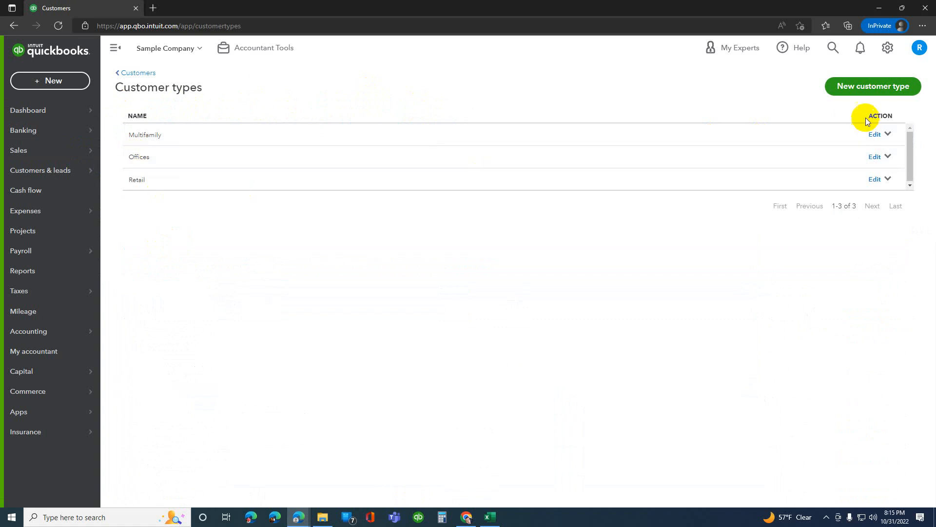
{"action": "left_click", "coordinate": [853, 91]}
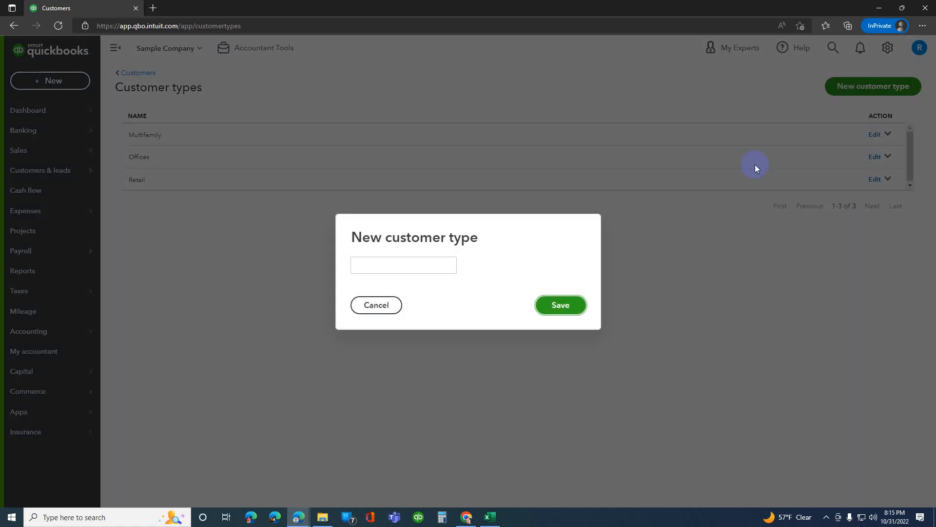
{"action": "left_click", "coordinate": [380, 304]}
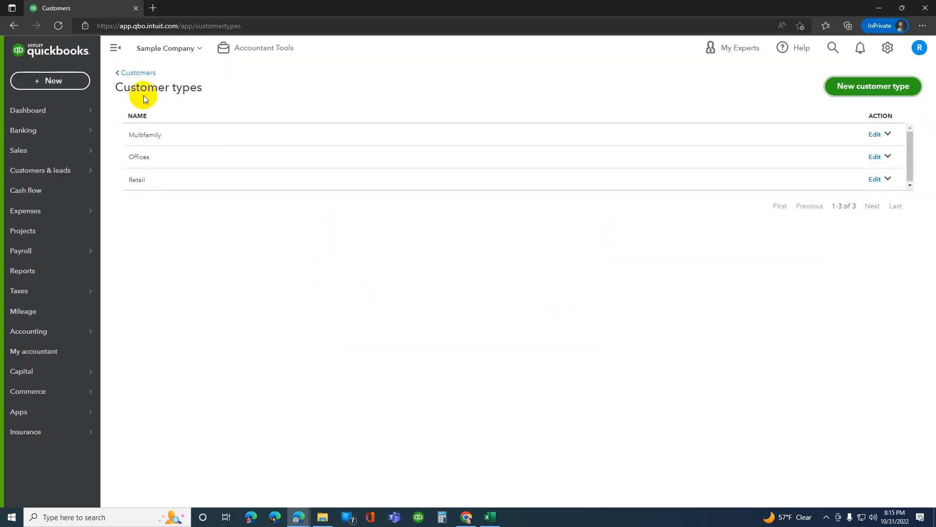
{"action": "left_click", "coordinate": [63, 28]}
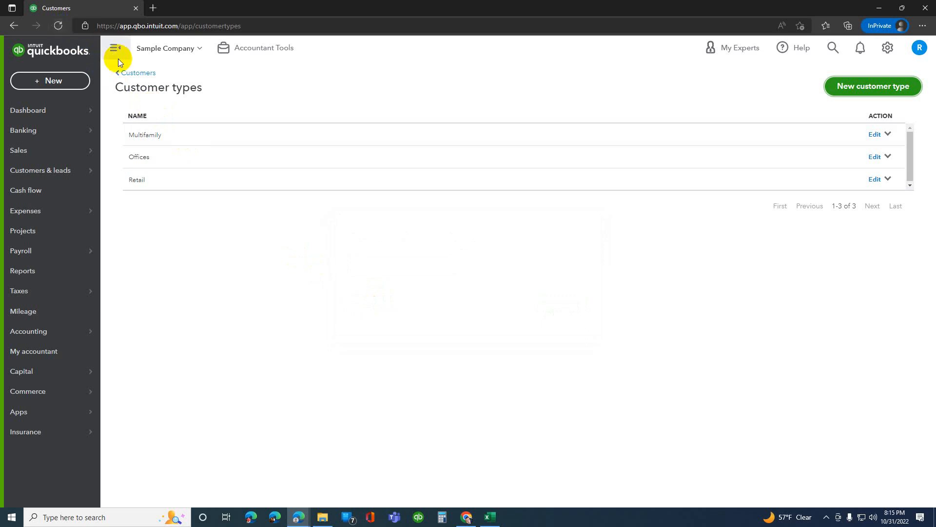
{"action": "left_click", "coordinate": [129, 72]}
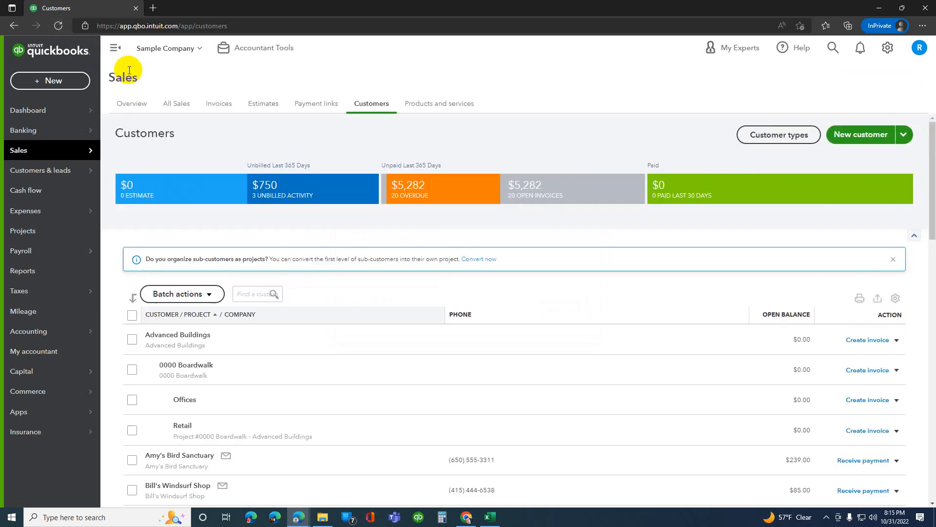
Examine the projects of Advanced Buildings and its Offices and Retail sub-customers, and return to the customer list
{"action": "left_click", "coordinate": [202, 336]}
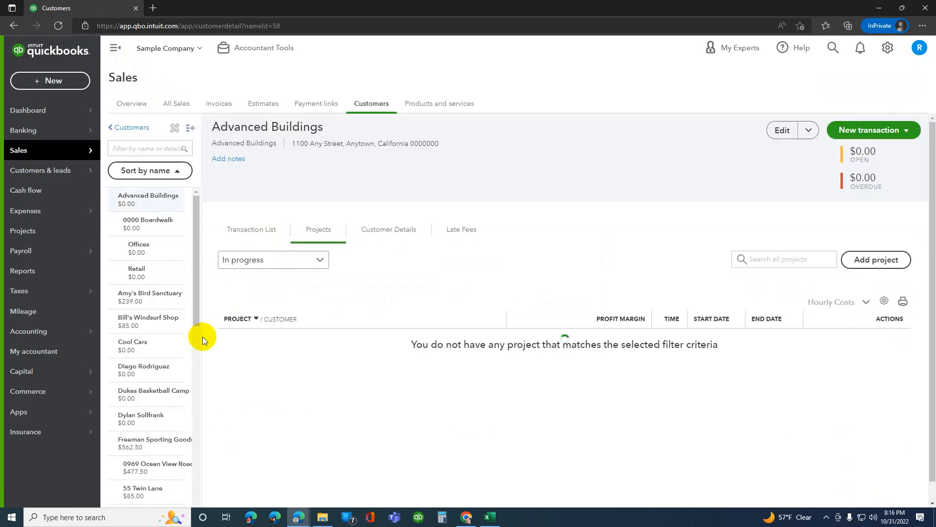
{"action": "left_click", "coordinate": [154, 247]}
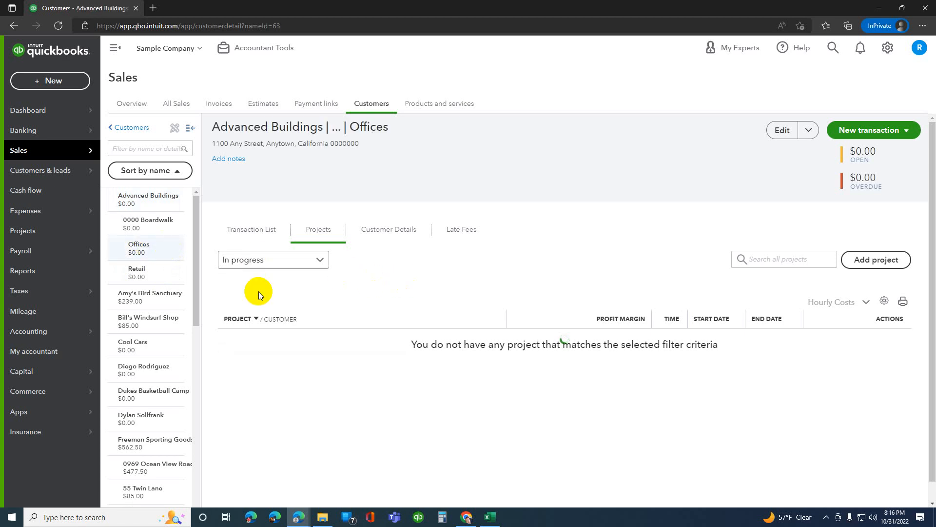
{"action": "left_click", "coordinate": [139, 269]}
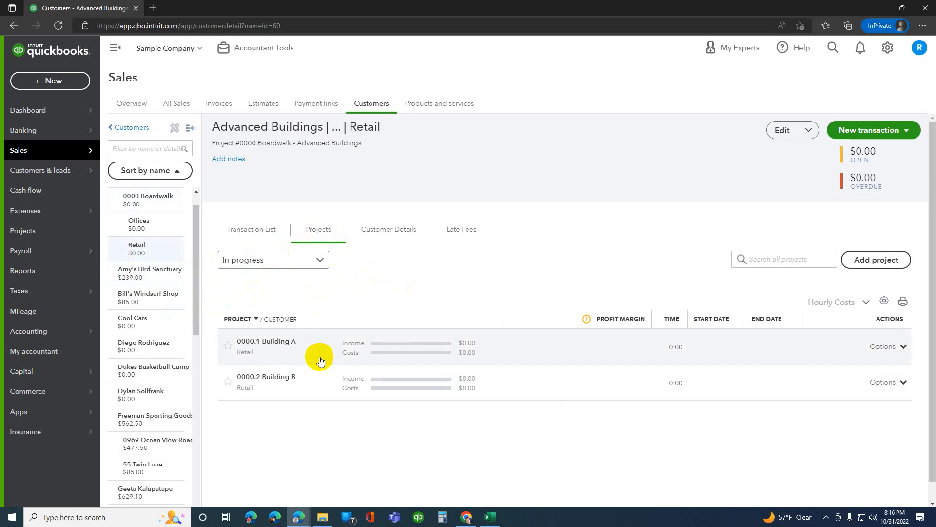
{"action": "scroll", "coordinate": [157, 234], "scroll_direction": "up", "scroll_amount": 1}
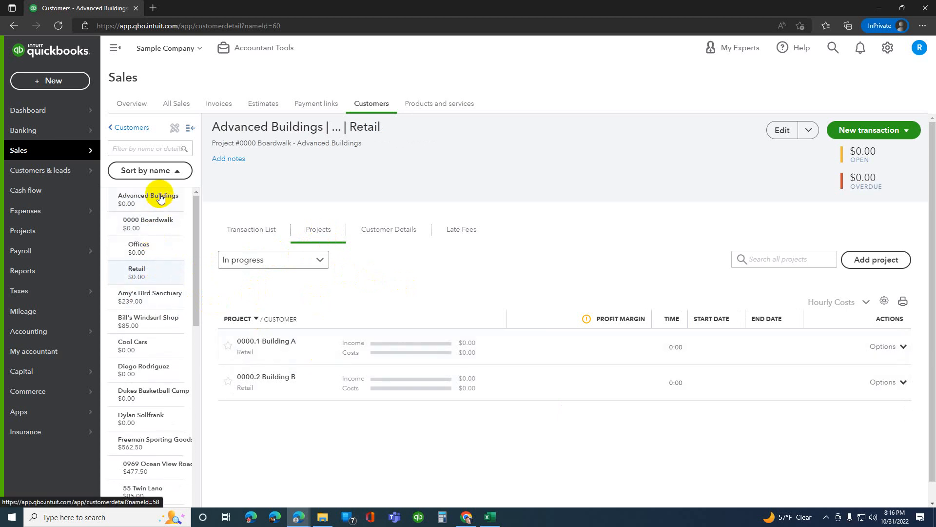
{"action": "left_click", "coordinate": [357, 109]}
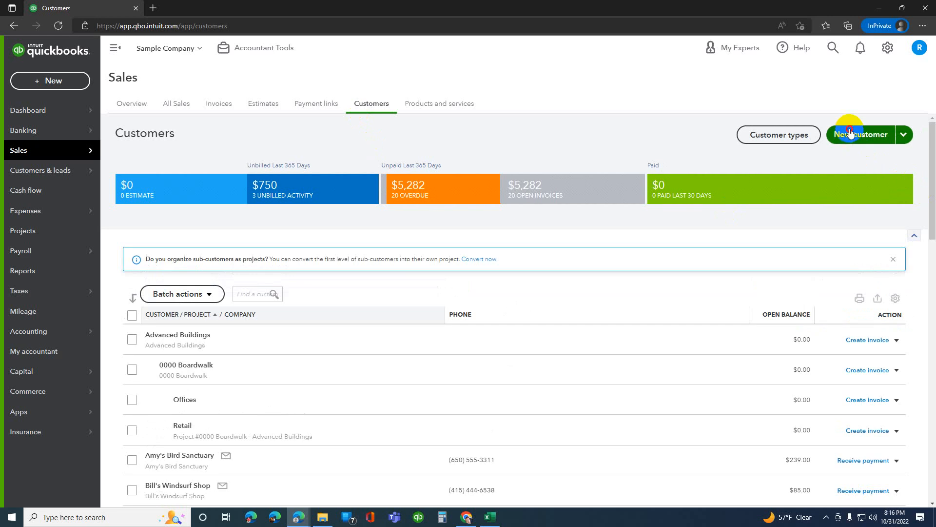
Start a new customer record with 0001 Park Place as both the customer display name and the company name
{"action": "left_click", "coordinate": [862, 133]}
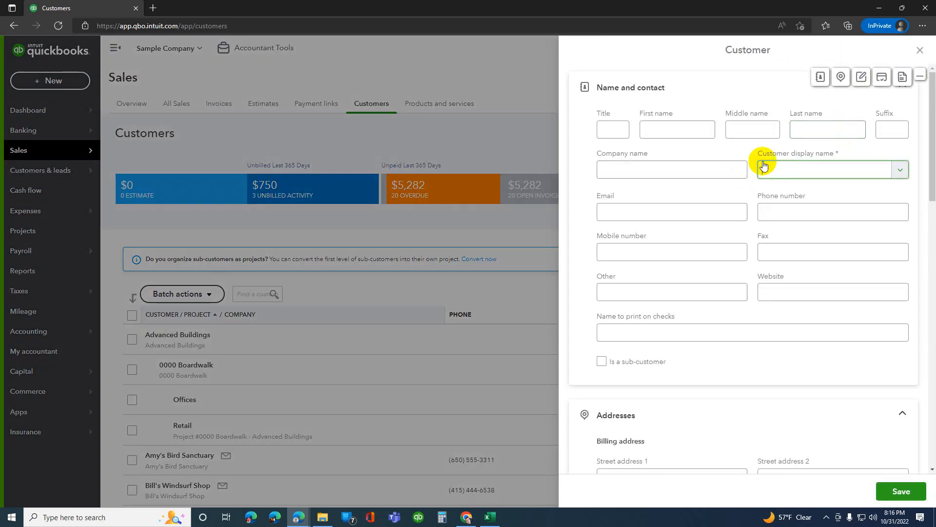
{"action": "type", "text": "0001 Park Place"}
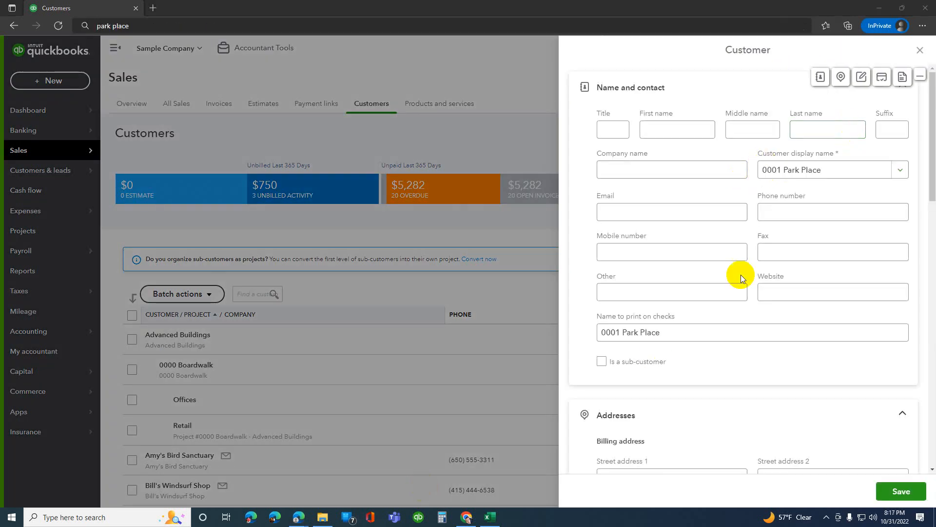
{"action": "left_click", "coordinate": [854, 169]}
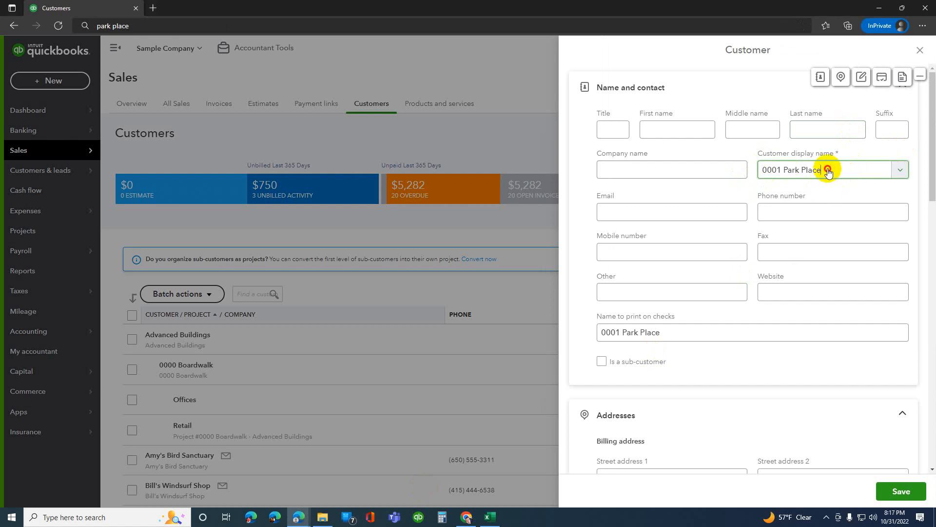
{"action": "left_click_drag", "start_coordinate": [828, 168], "coordinate": [738, 171]}
{"action": "key", "text": "ctrl+c"}
{"action": "left_click", "coordinate": [706, 169]}
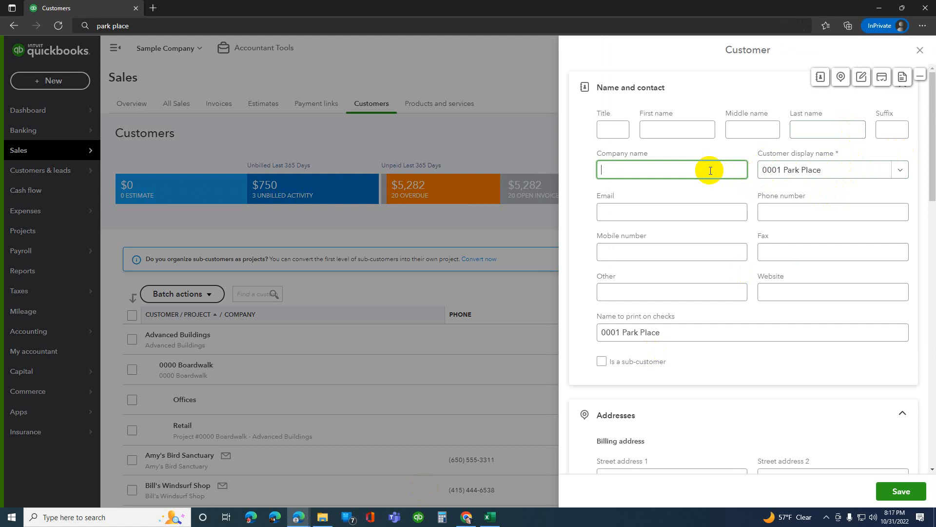
{"action": "key", "text": "ctrl+v"}
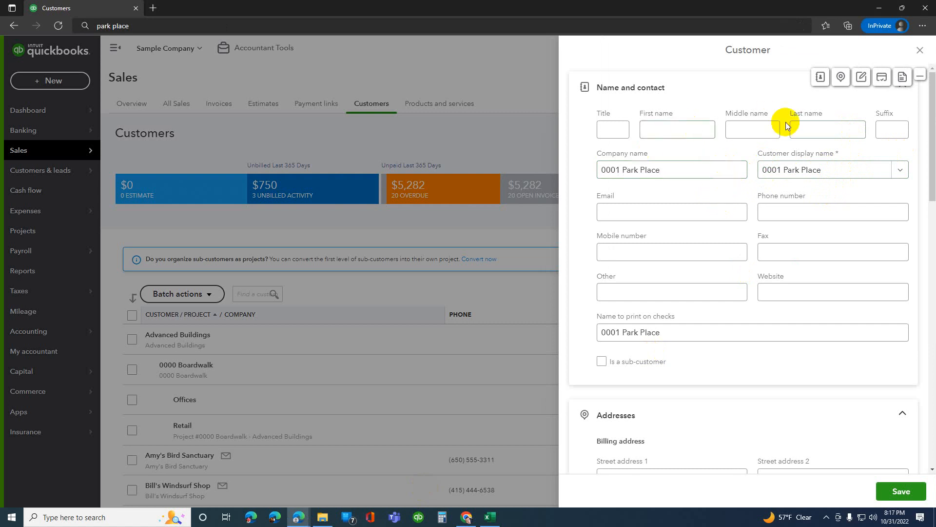
Make the new customer a sub-customer with Advanced Buildings as its parent customer
{"action": "left_click", "coordinate": [747, 254]}
{"action": "scroll", "coordinate": [748, 254], "scroll_direction": "down", "scroll_amount": 1}
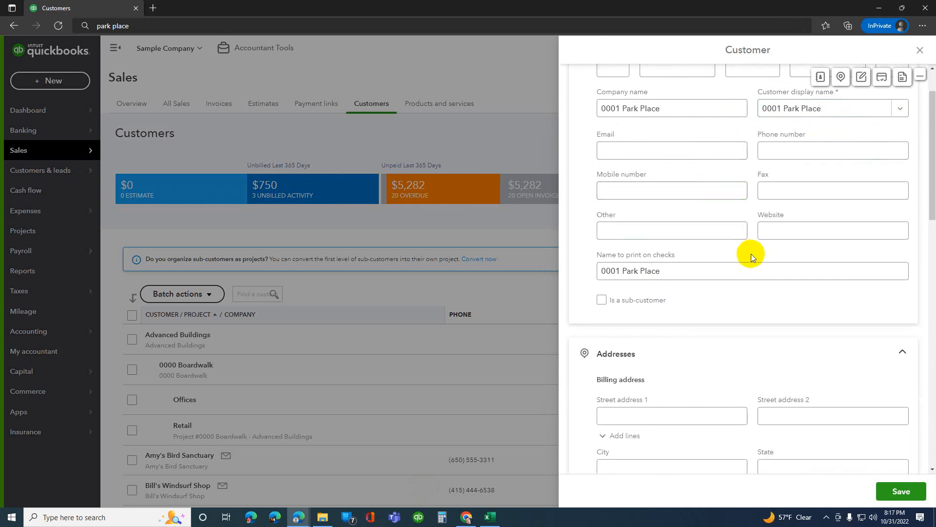
{"action": "left_click", "coordinate": [601, 300]}
{"action": "left_click", "coordinate": [680, 336]}
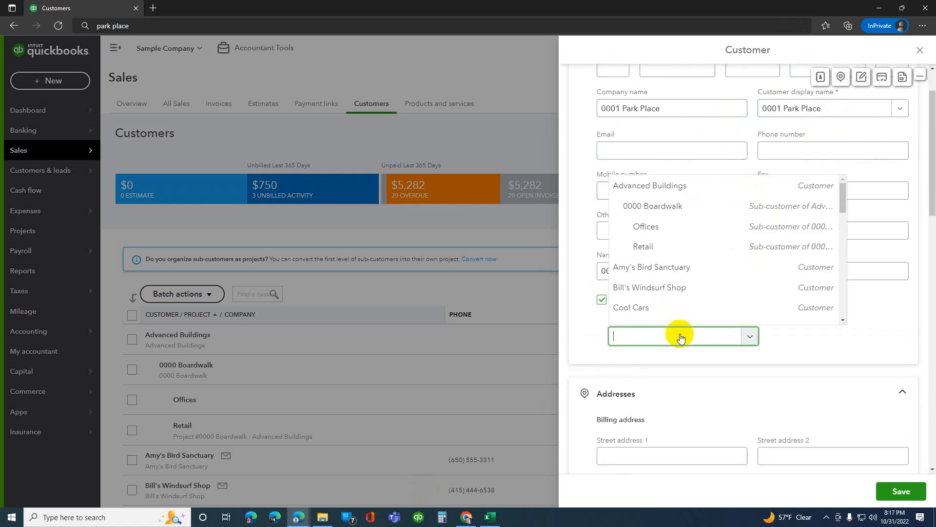
{"action": "type", "text": "ad"}
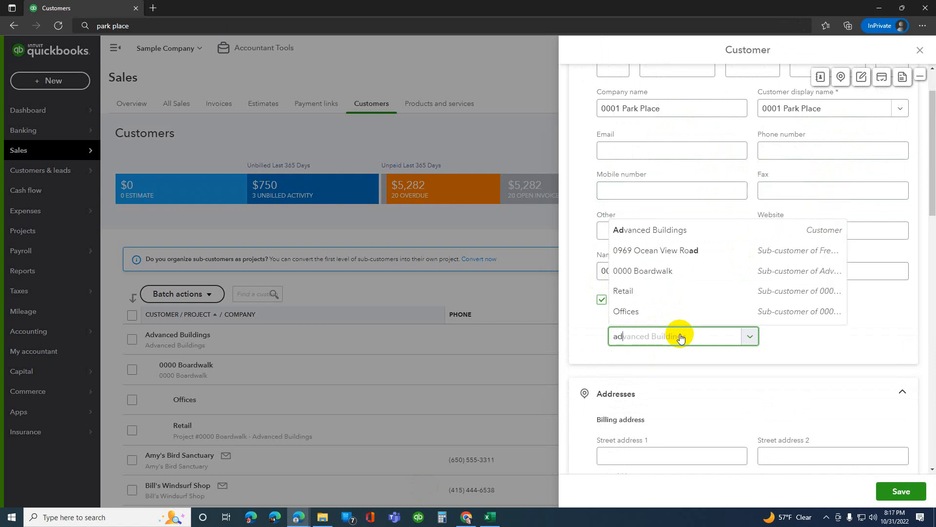
{"action": "left_click", "coordinate": [698, 241]}
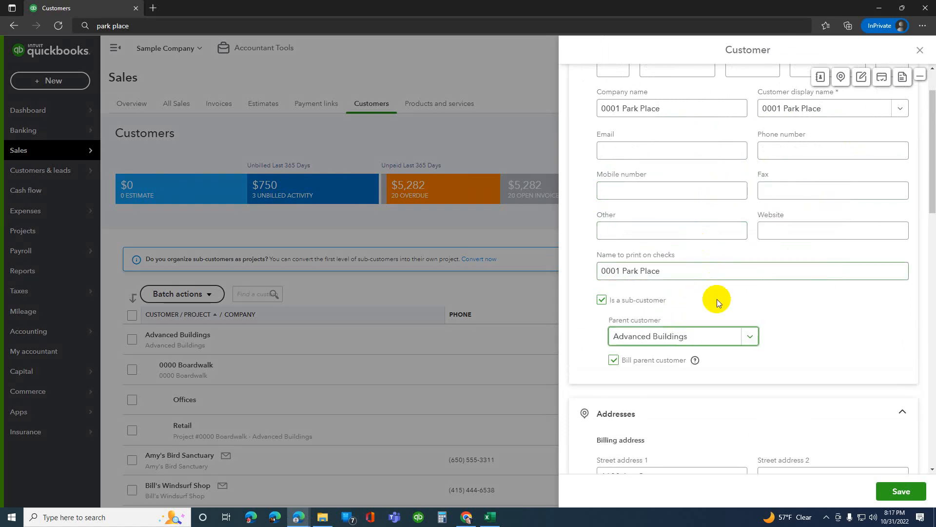
Show the separate shipping address fields for inspection, and set shipping back to the same as the billing address
{"action": "scroll", "coordinate": [717, 299], "scroll_direction": "down", "scroll_amount": 1}
{"action": "scroll", "coordinate": [714, 333], "scroll_direction": "down", "scroll_amount": 3}
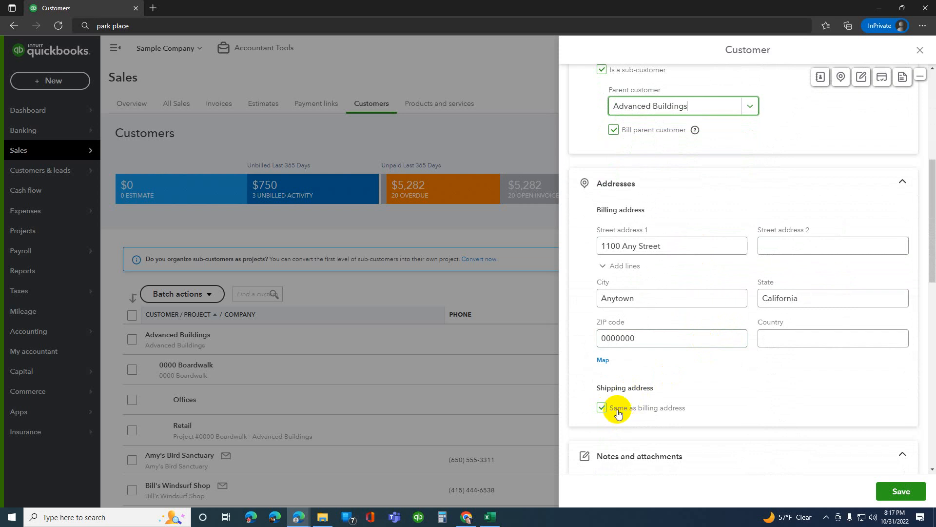
{"action": "scroll", "coordinate": [621, 412], "scroll_direction": "down", "scroll_amount": 1}
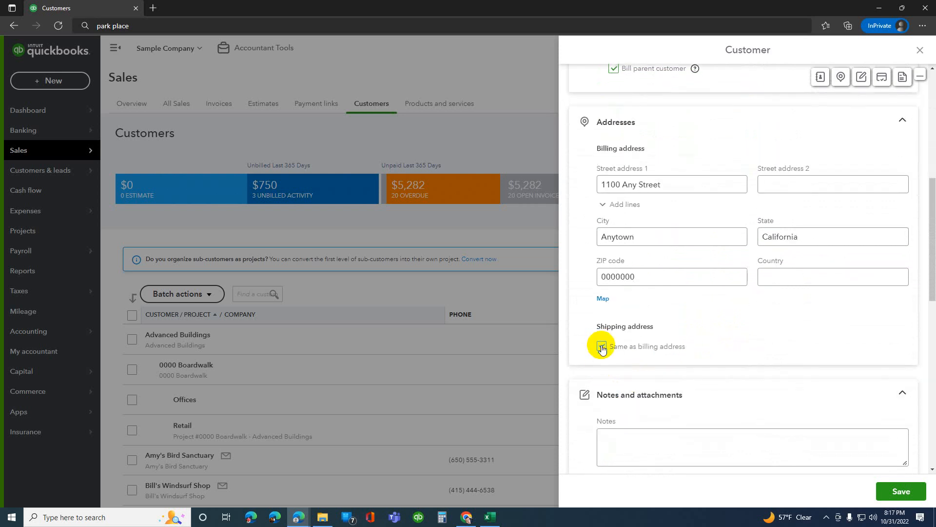
{"action": "left_click", "coordinate": [602, 346]}
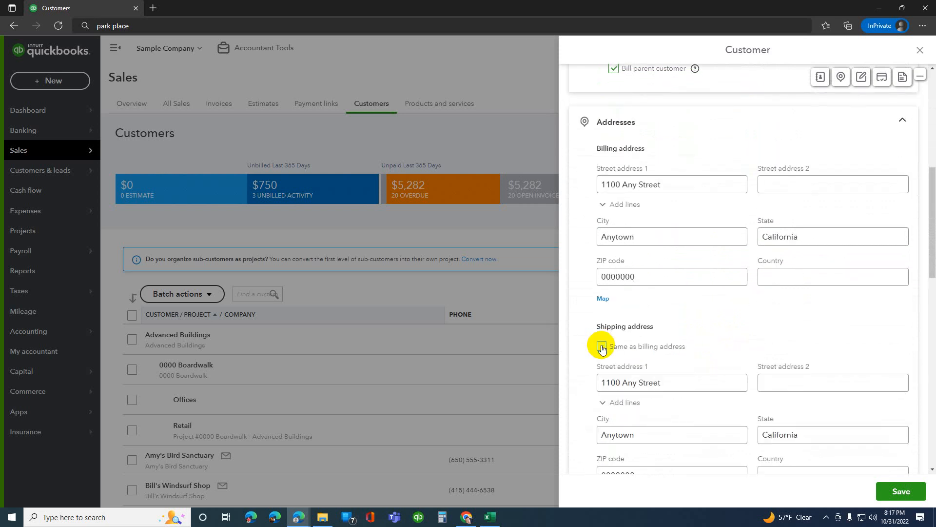
{"action": "left_click", "coordinate": [649, 382]}
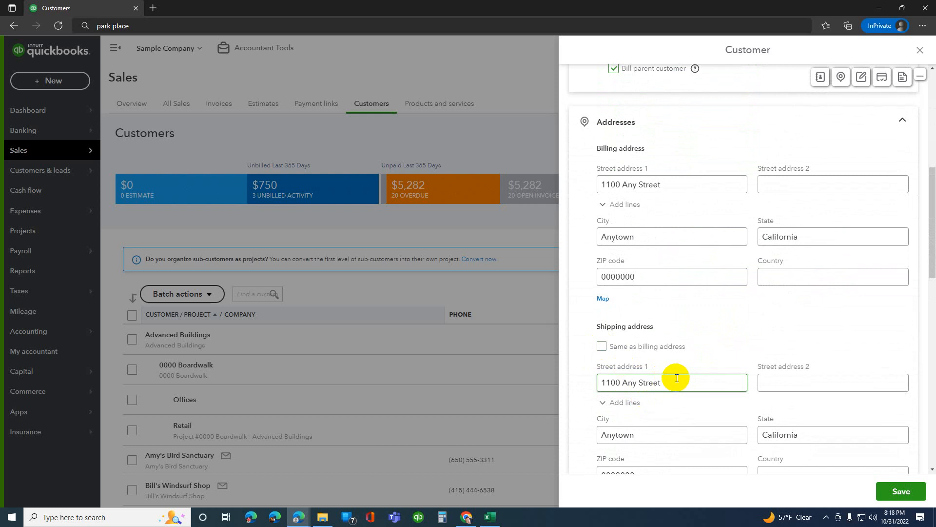
{"action": "left_click", "coordinate": [710, 184]}
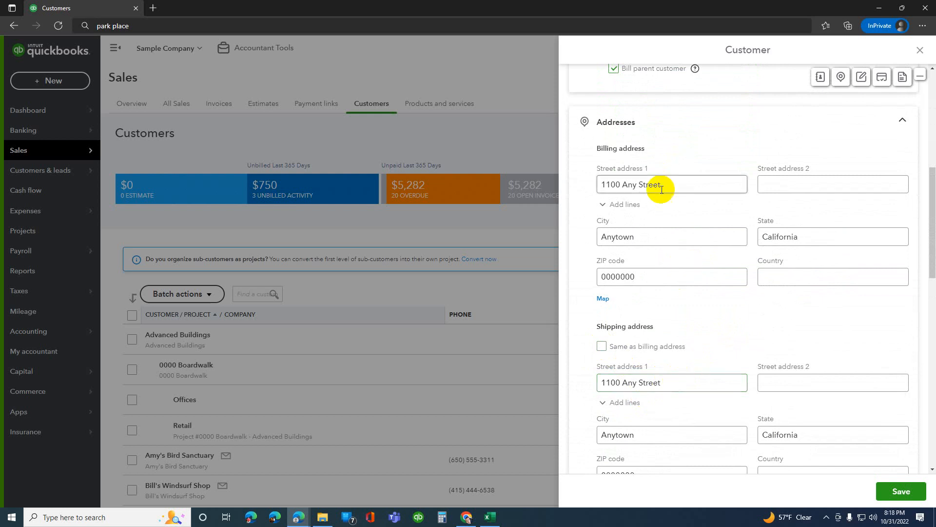
{"action": "left_click", "coordinate": [600, 347]}
Check the notes, payments and additional info sections, and save the 0001 Park Place sub-customer
{"action": "scroll", "coordinate": [681, 379], "scroll_direction": "down", "scroll_amount": 5}
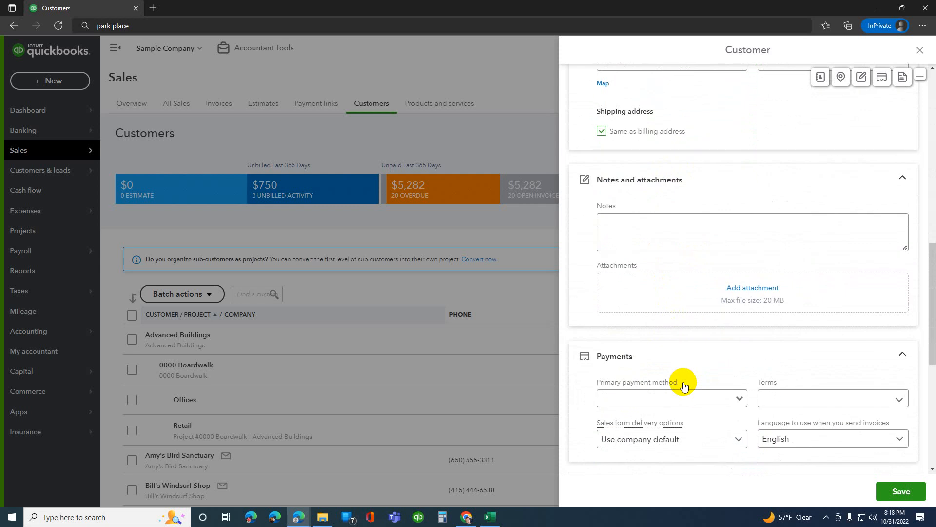
{"action": "scroll", "coordinate": [685, 382], "scroll_direction": "down", "scroll_amount": 3}
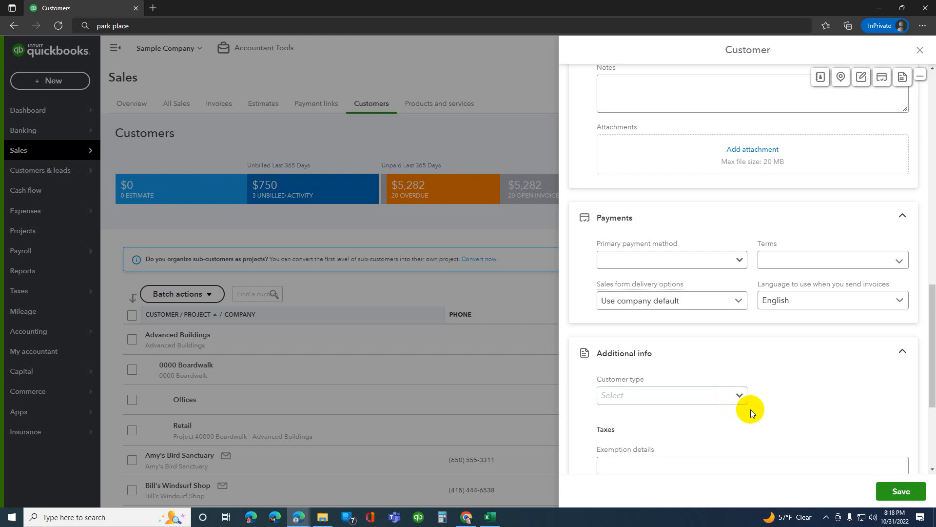
{"action": "left_click", "coordinate": [899, 493]}
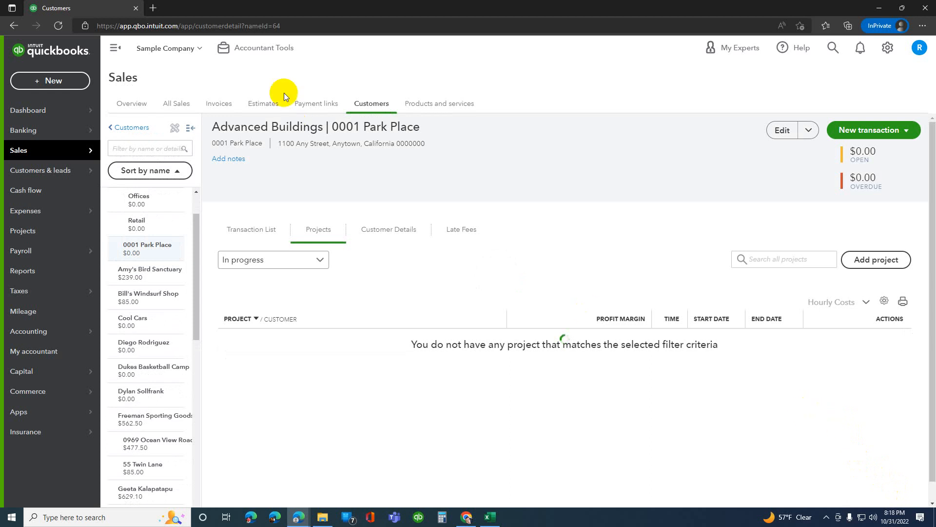
Start another new customer record from the customer list with the display name Multifamily
{"action": "left_click", "coordinate": [370, 111]}
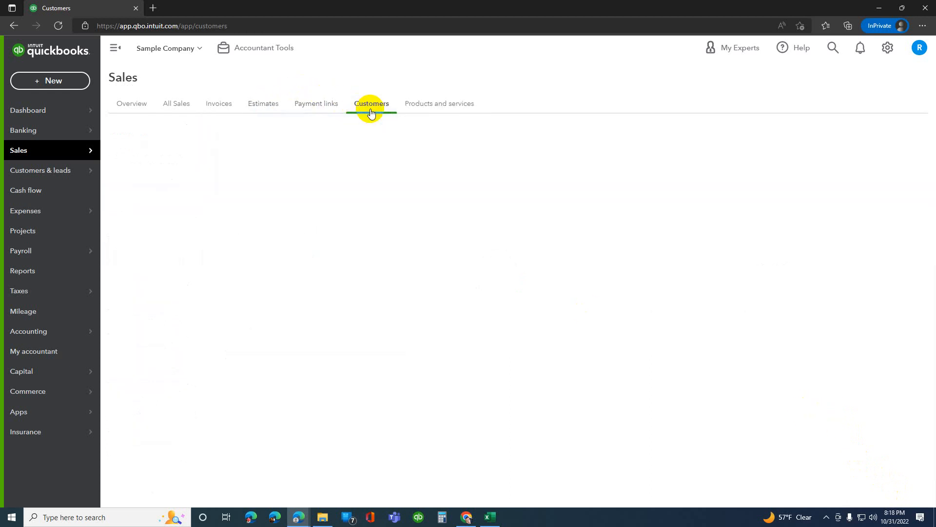
{"action": "left_click", "coordinate": [845, 134]}
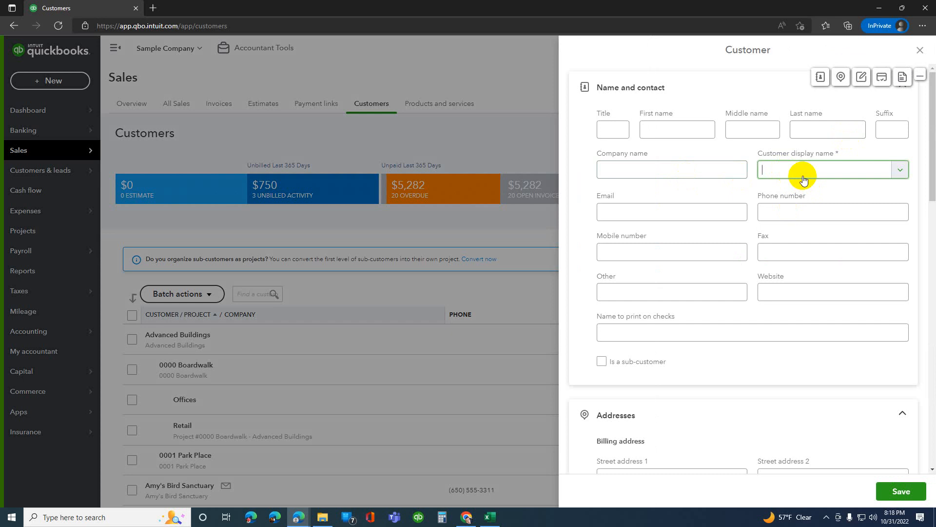
{"action": "type", "text": "Multifamily"}
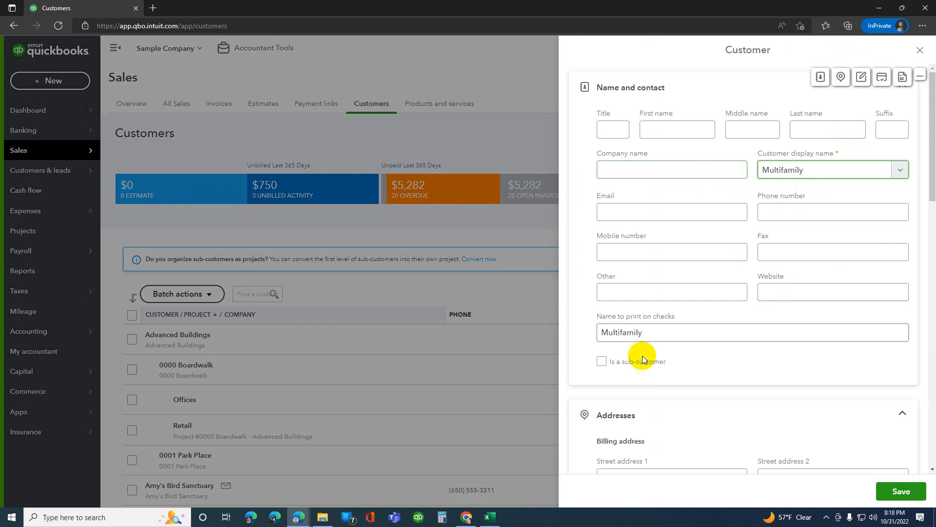
Make the Multifamily customer a sub-customer with 0001 Park Place as its parent customer
{"action": "left_click", "coordinate": [601, 361]}
{"action": "left_click", "coordinate": [649, 399]}
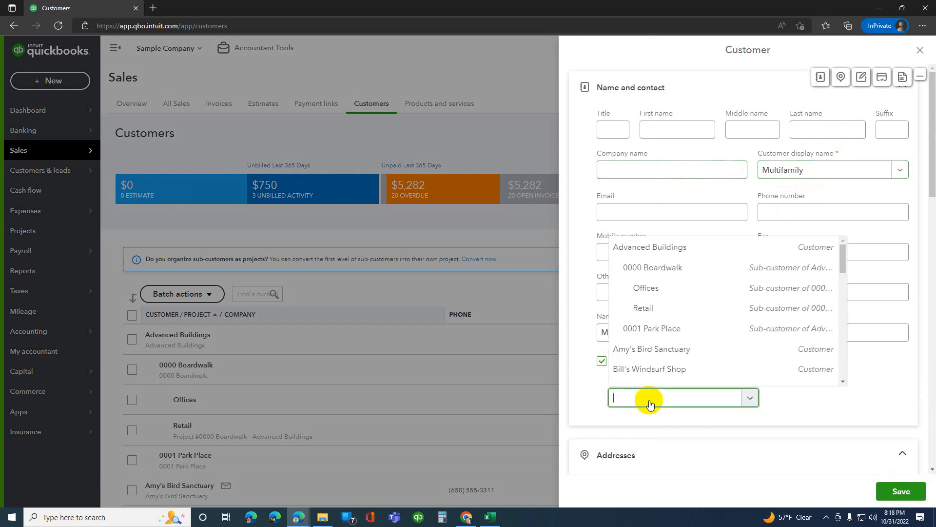
{"action": "type", "text": "park pl"}
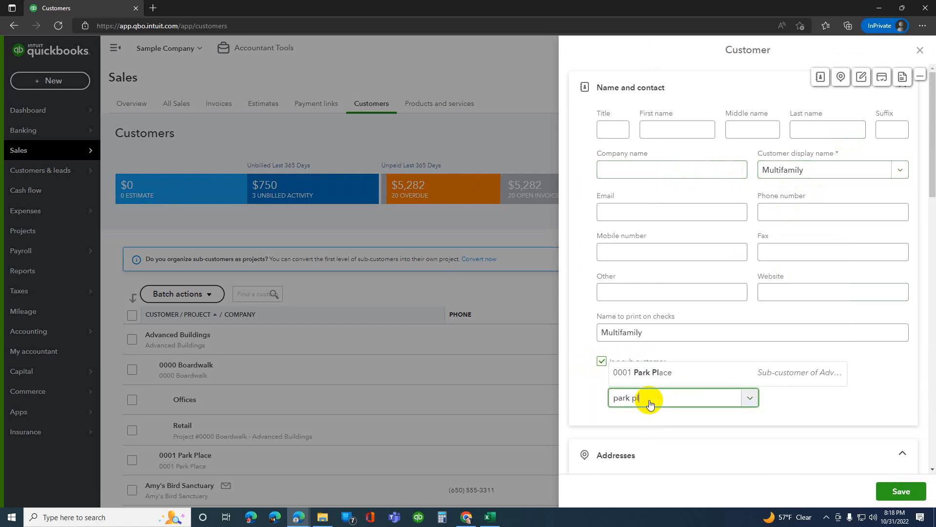
{"action": "left_click", "coordinate": [706, 381]}
Set the customer type to Multifamily in the additional info and save the sub-customer
{"action": "scroll", "coordinate": [712, 385], "scroll_direction": "down", "scroll_amount": 3}
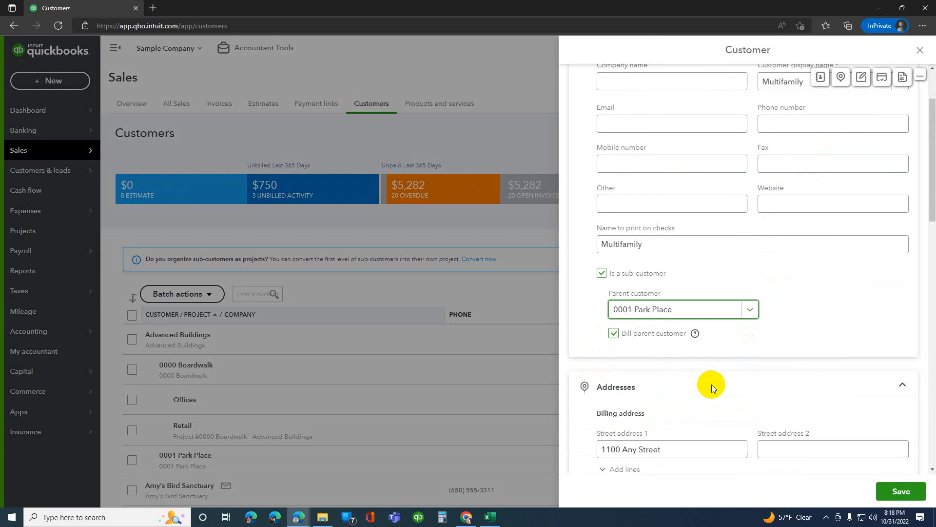
{"action": "scroll", "coordinate": [713, 384], "scroll_direction": "down", "scroll_amount": 10}
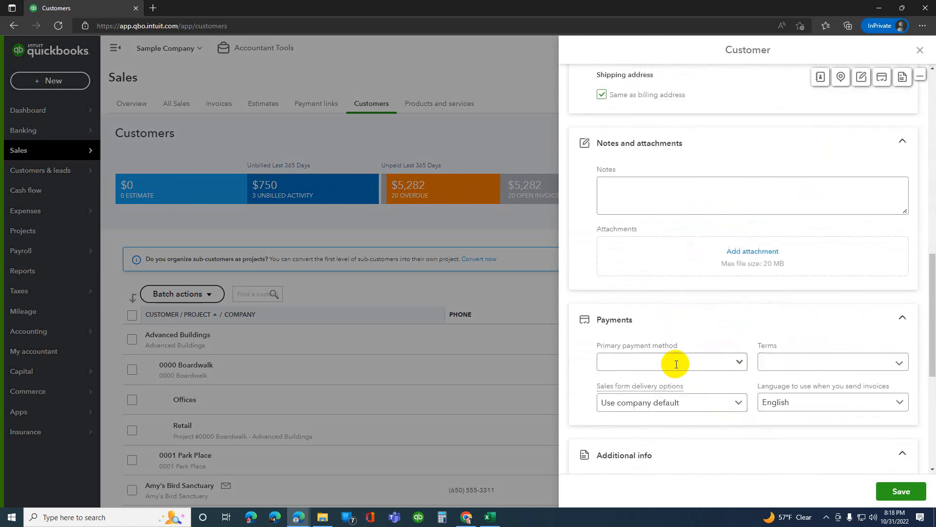
{"action": "scroll", "coordinate": [721, 376], "scroll_direction": "down", "scroll_amount": 3}
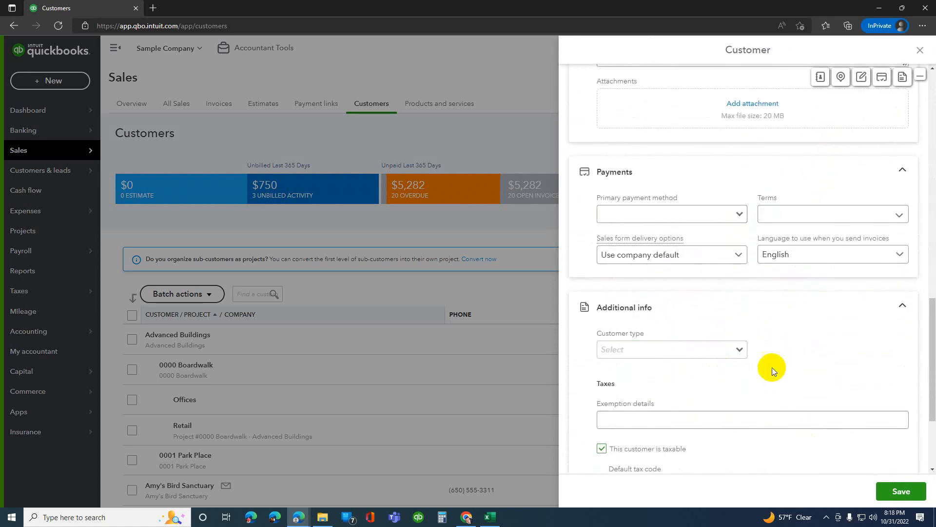
{"action": "left_click", "coordinate": [739, 349]}
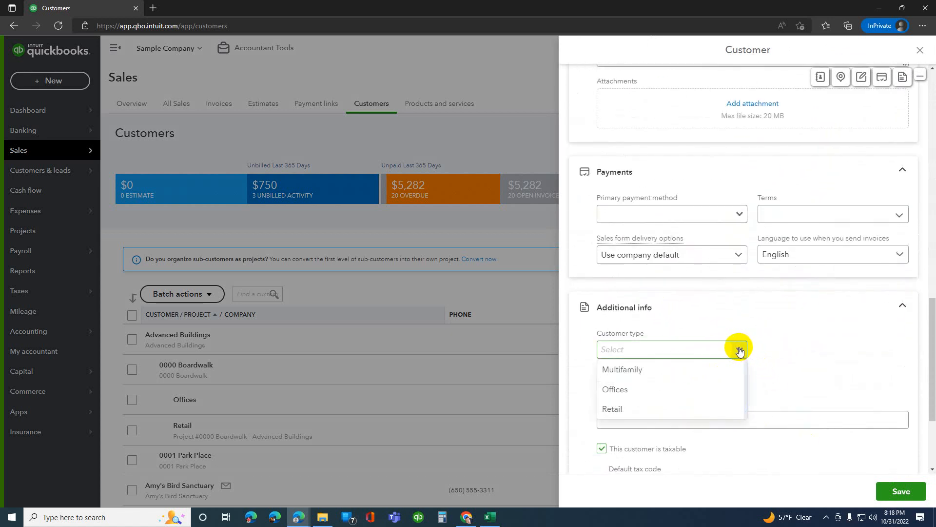
{"action": "left_click", "coordinate": [668, 371]}
{"action": "scroll", "coordinate": [840, 390], "scroll_direction": "up", "scroll_amount": 10}
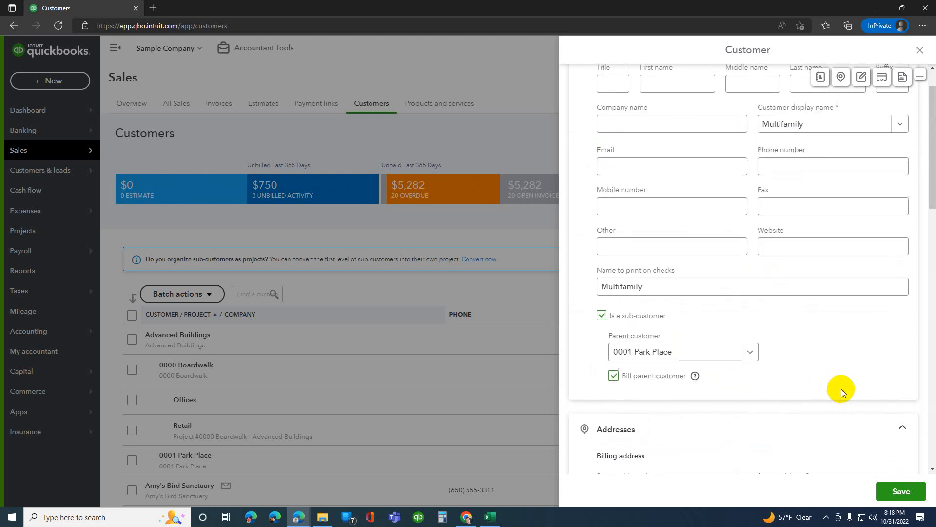
{"action": "left_click", "coordinate": [889, 494]}
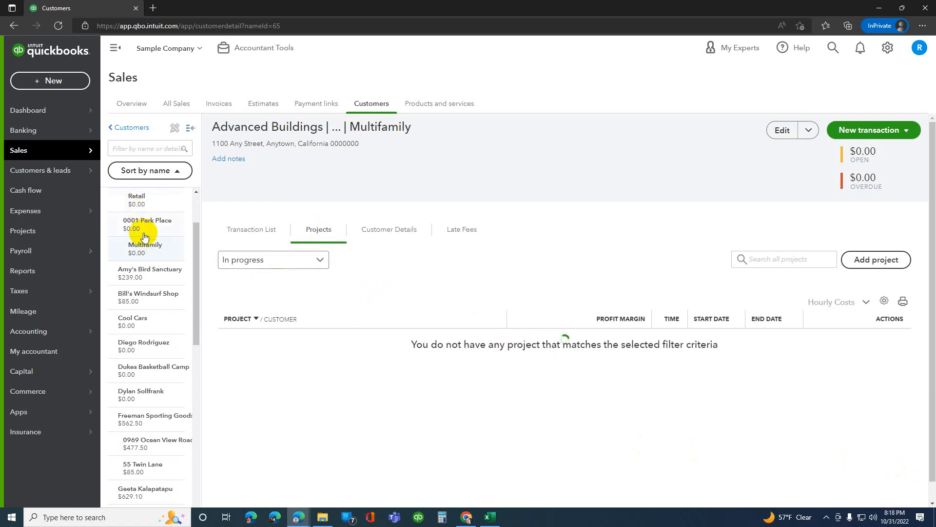
{"action": "scroll", "coordinate": [145, 237], "scroll_direction": "up", "scroll_amount": 2}
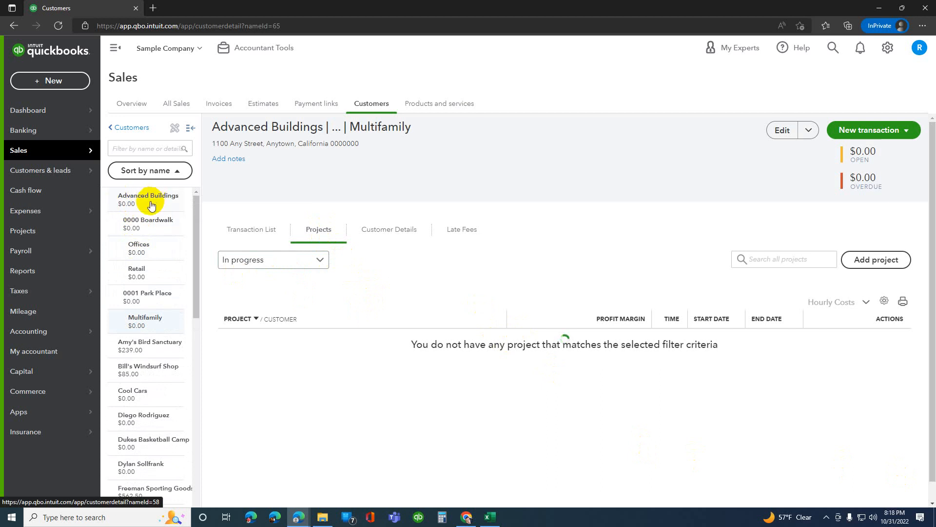
{"action": "left_click", "coordinate": [190, 129]}
{"action": "left_click", "coordinate": [113, 131]}
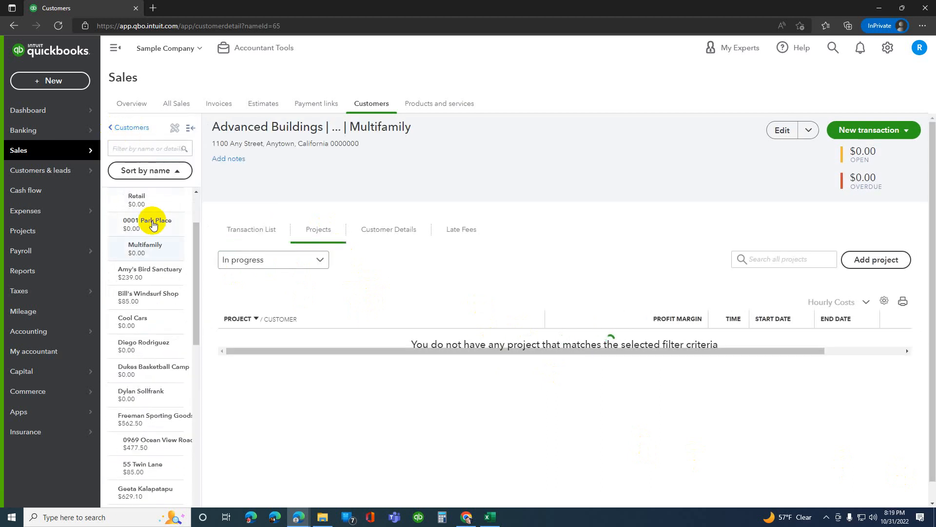
{"action": "scroll", "coordinate": [155, 233], "scroll_direction": "up", "scroll_amount": 2}
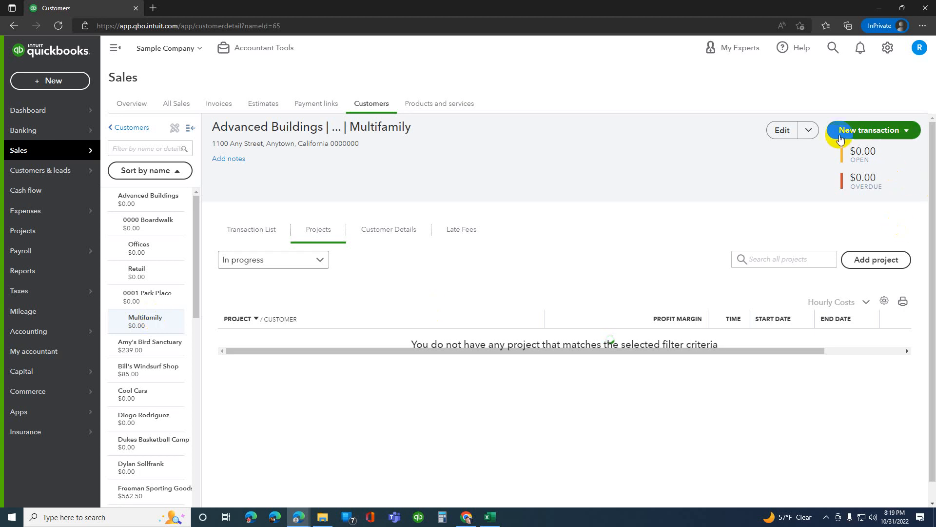
Edit the Multifamily sub-customer, enter the company name "Job #0001 Park Place - Advanced Buildings" and save the record
{"action": "left_click", "coordinate": [790, 130]}
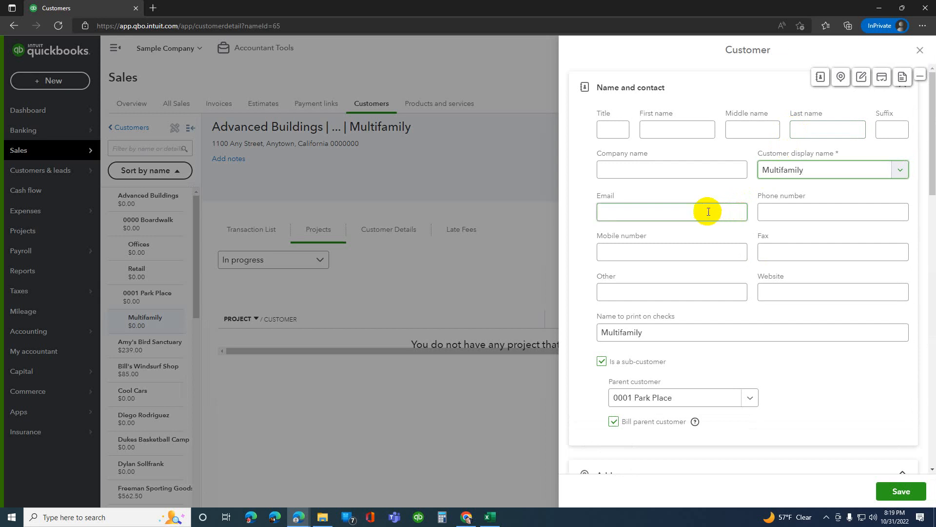
{"action": "left_click", "coordinate": [698, 167]}
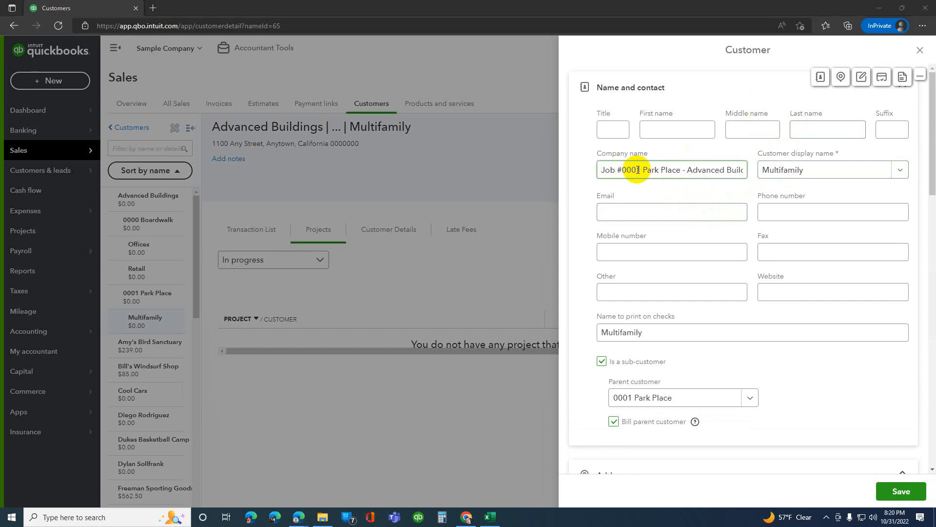
{"action": "left_click_drag", "start_coordinate": [710, 172], "coordinate": [768, 173]}
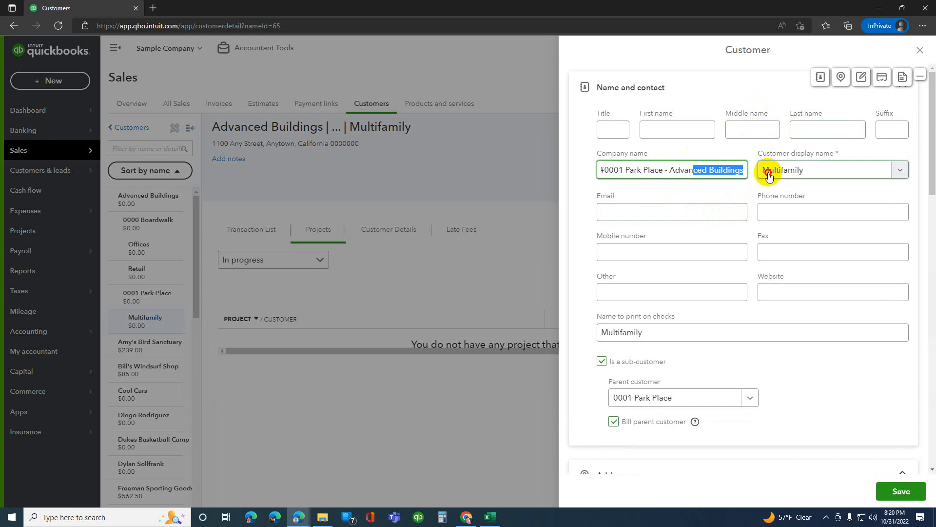
{"action": "left_click", "coordinate": [743, 168]}
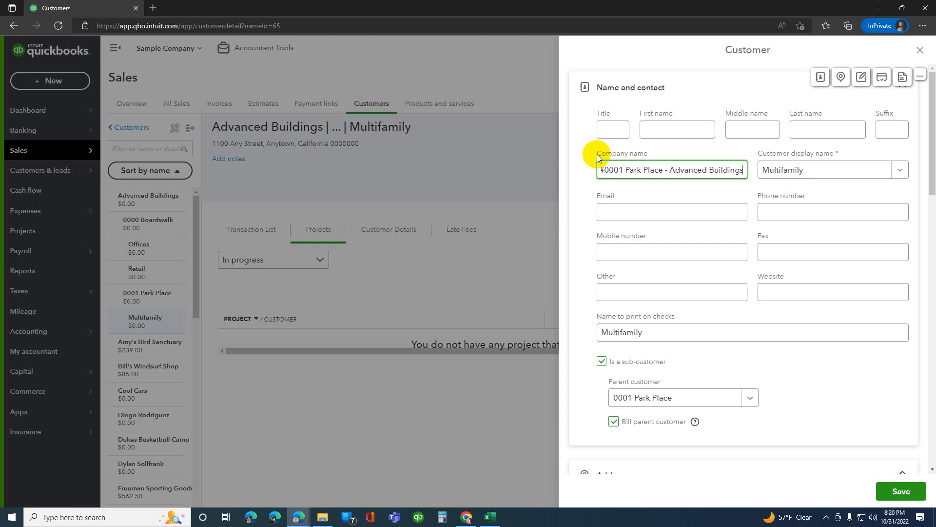
{"action": "left_click_drag", "start_coordinate": [599, 171], "coordinate": [527, 170]}
{"action": "double_click", "coordinate": [670, 169]}
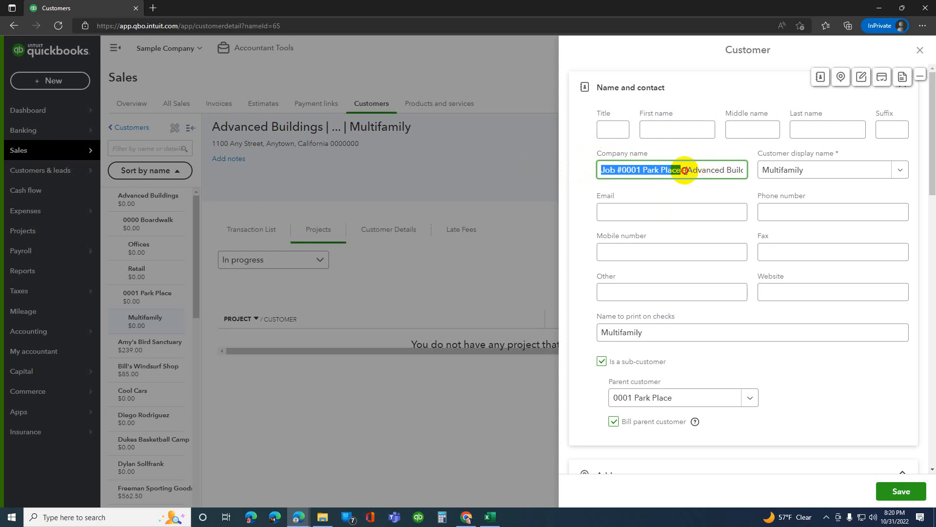
{"action": "left_click_drag", "start_coordinate": [684, 171], "coordinate": [791, 172]}
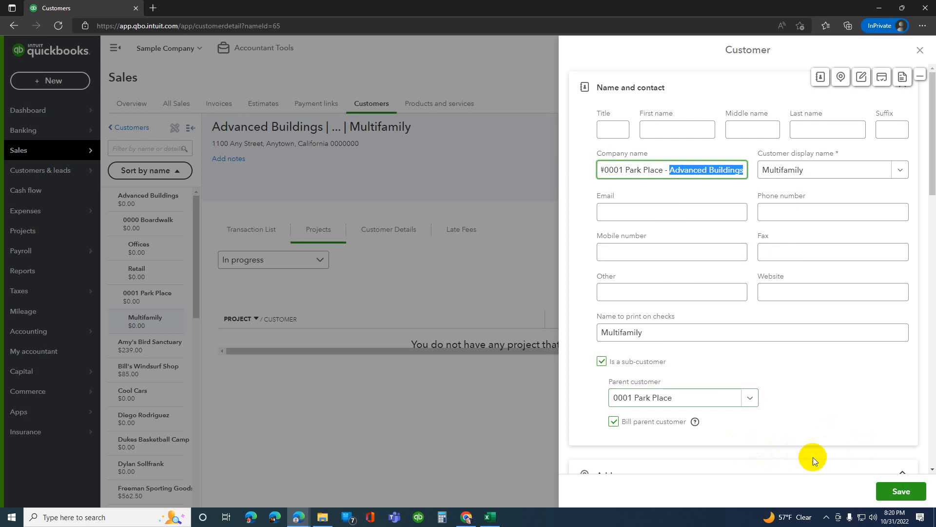
{"action": "scroll", "coordinate": [770, 447], "scroll_direction": "down", "scroll_amount": 15}
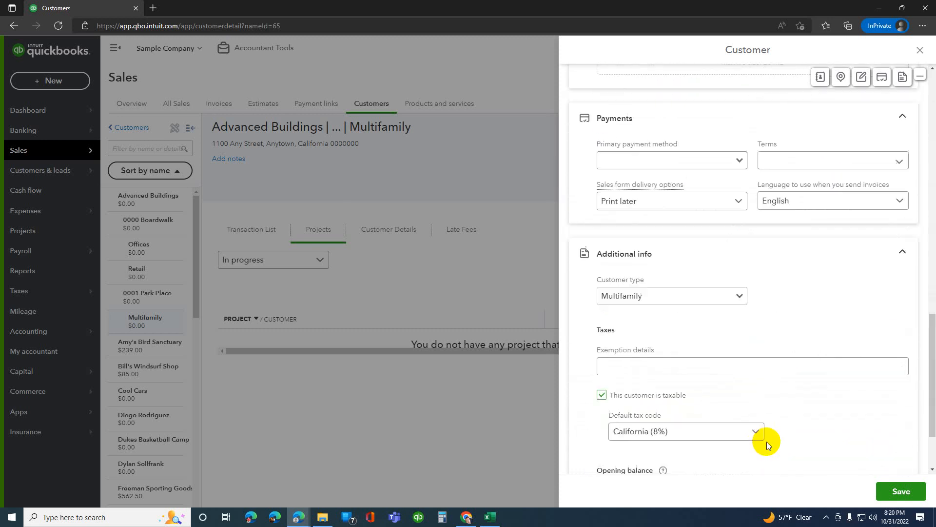
{"action": "left_click", "coordinate": [923, 494]}
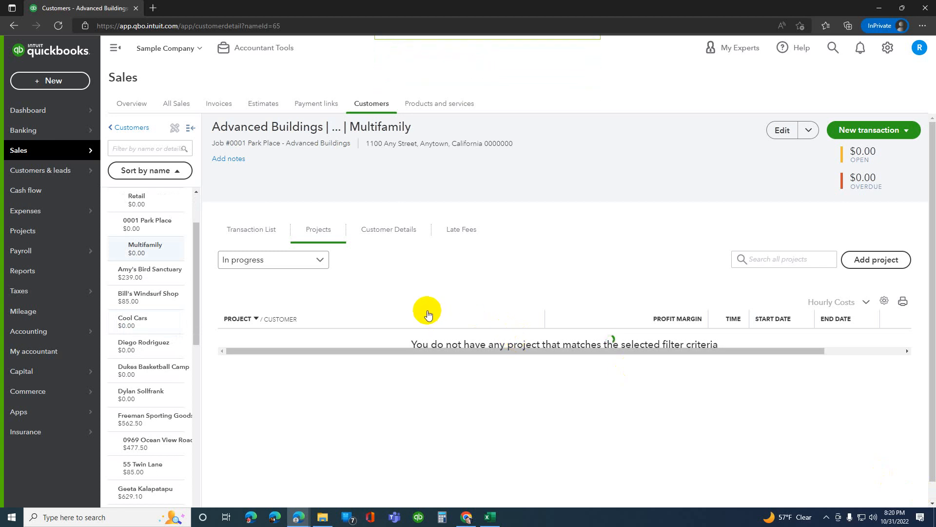
Dismiss the blank new project form and bring up the advanced section of the company's account settings
{"action": "left_click", "coordinate": [862, 260]}
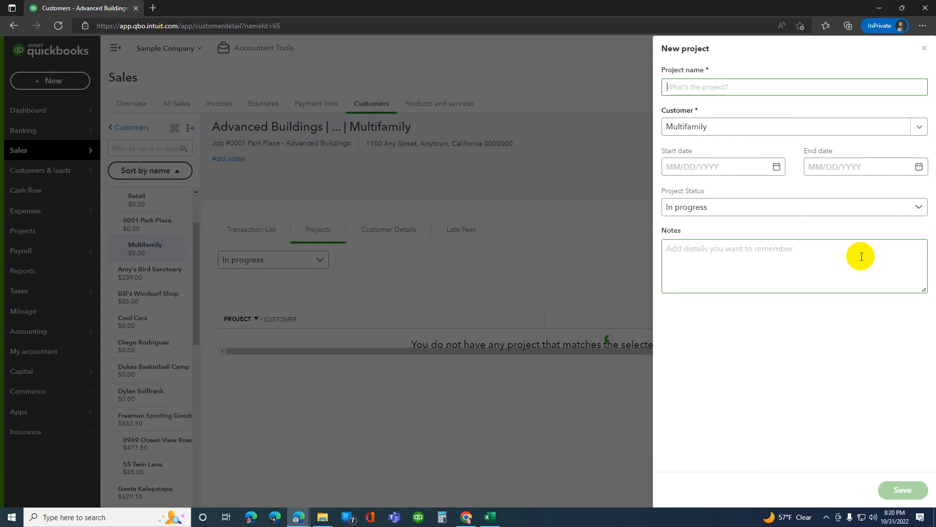
{"action": "left_click", "coordinate": [924, 48]}
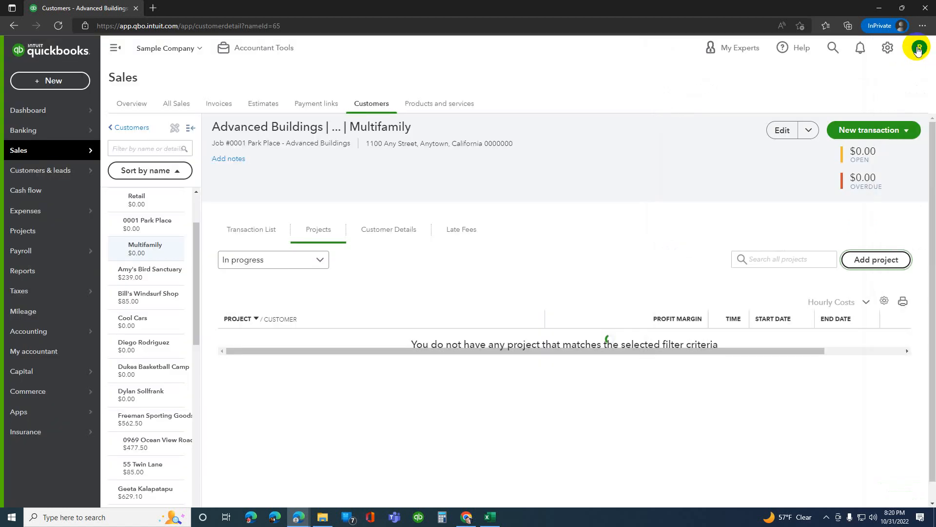
{"action": "left_click", "coordinate": [888, 48]}
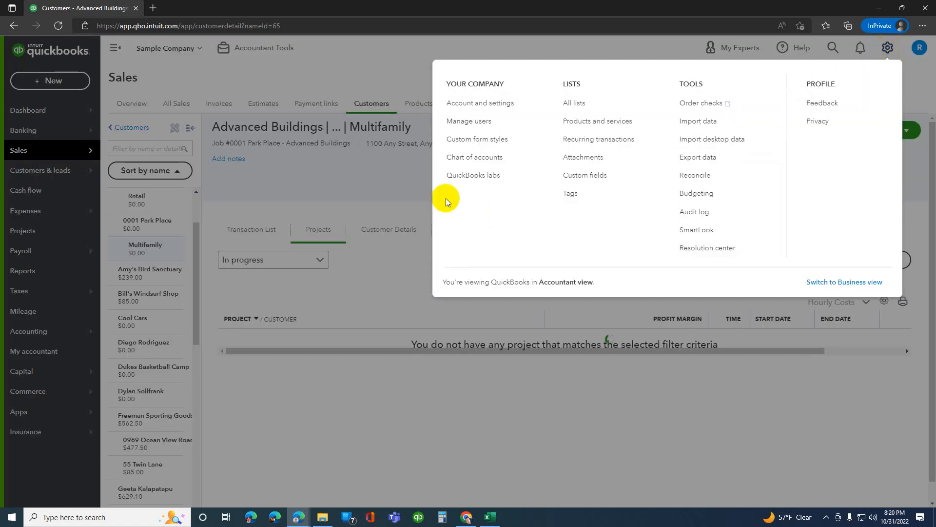
{"action": "left_click", "coordinate": [477, 103]}
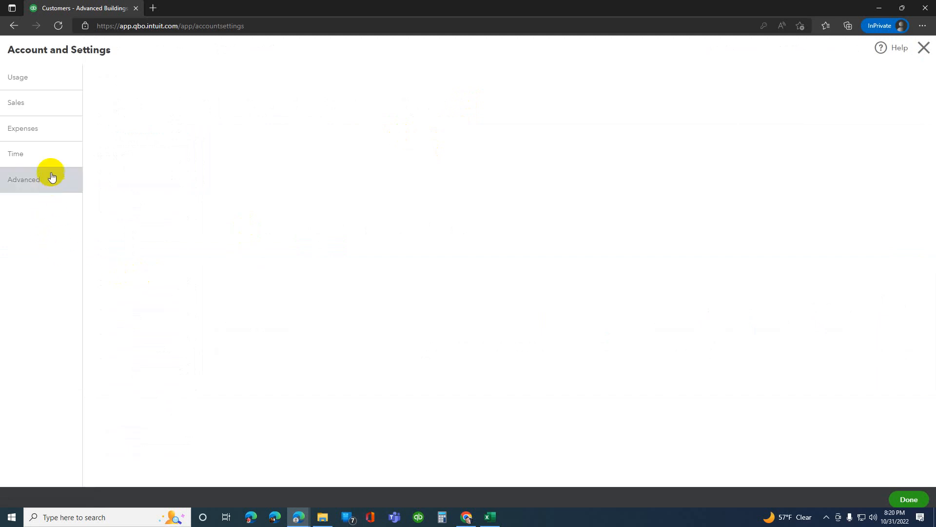
{"action": "left_click", "coordinate": [50, 177]}
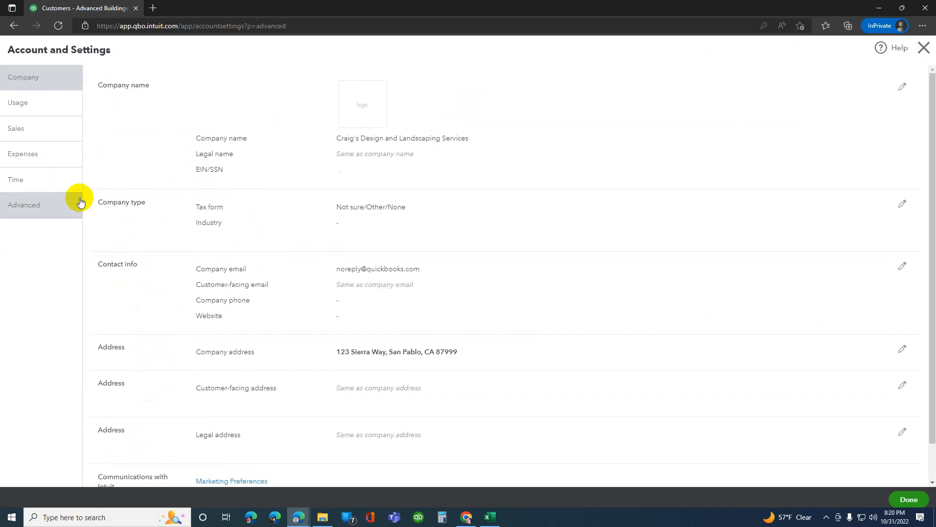
{"action": "scroll", "coordinate": [128, 225], "scroll_direction": "down", "scroll_amount": 2}
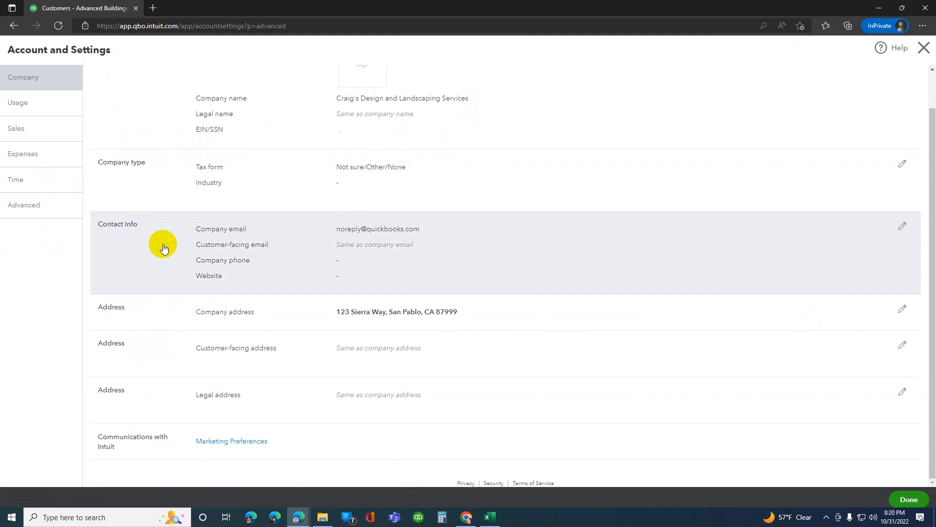
{"action": "left_click", "coordinate": [42, 205]}
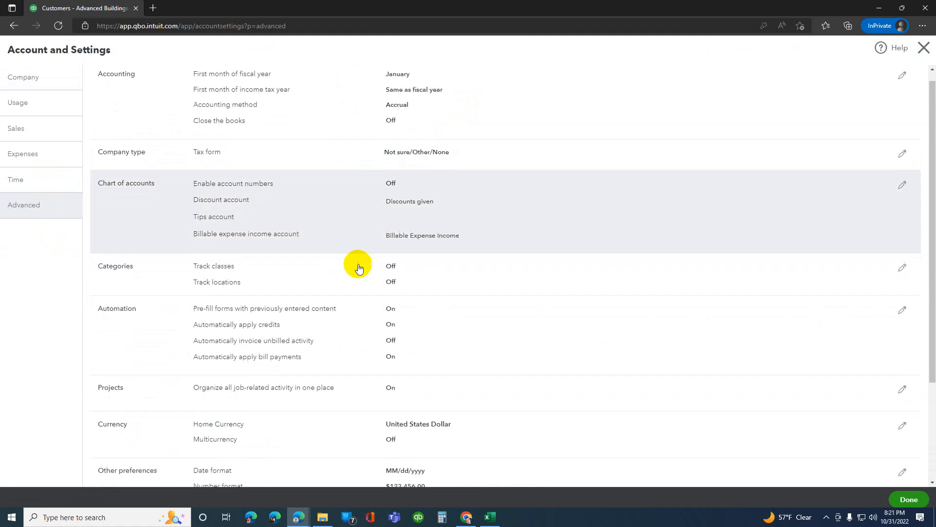
Examine the advanced settings, including the Projects option for organizing job-related activity, and leave the settings without changing anything
{"action": "scroll", "coordinate": [359, 267], "scroll_direction": "down", "scroll_amount": 2}
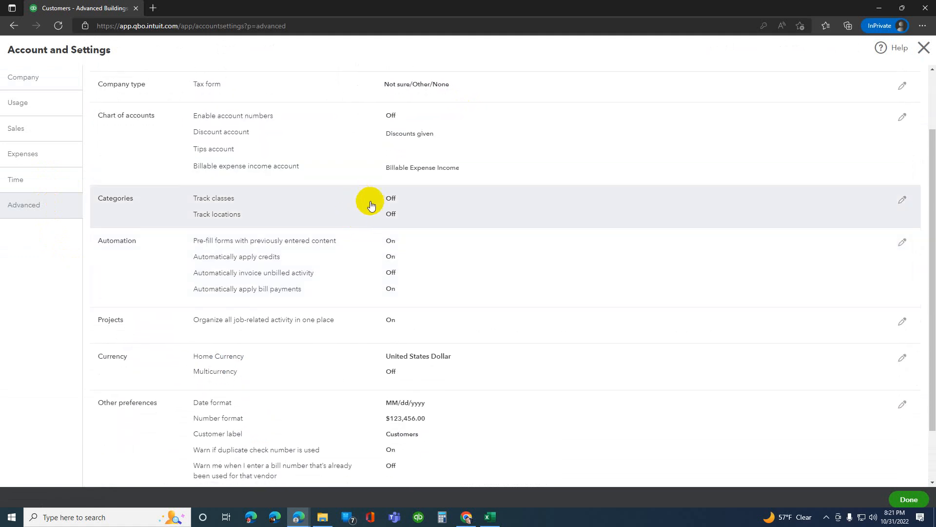
{"action": "scroll", "coordinate": [372, 201], "scroll_direction": "down", "scroll_amount": 2}
{"action": "scroll", "coordinate": [380, 205], "scroll_direction": "up", "scroll_amount": 4}
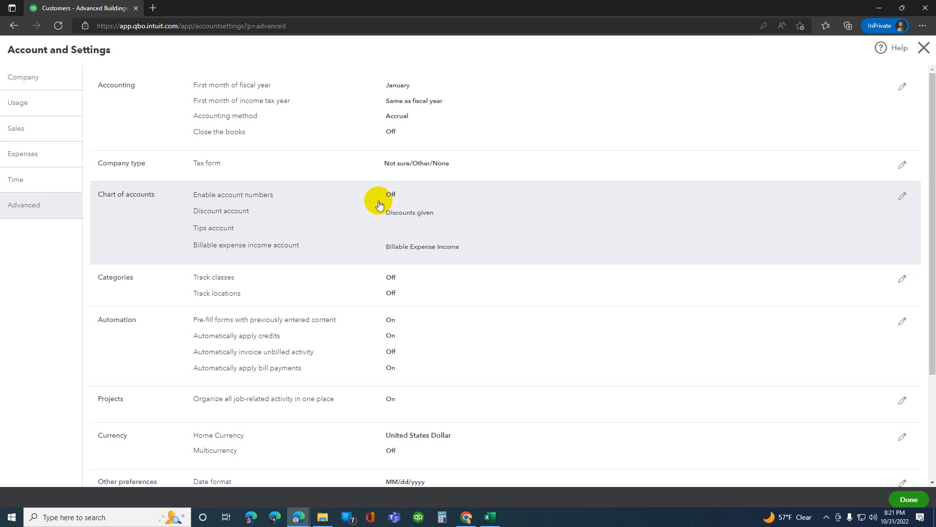
{"action": "scroll", "coordinate": [380, 205], "scroll_direction": "down", "scroll_amount": 4}
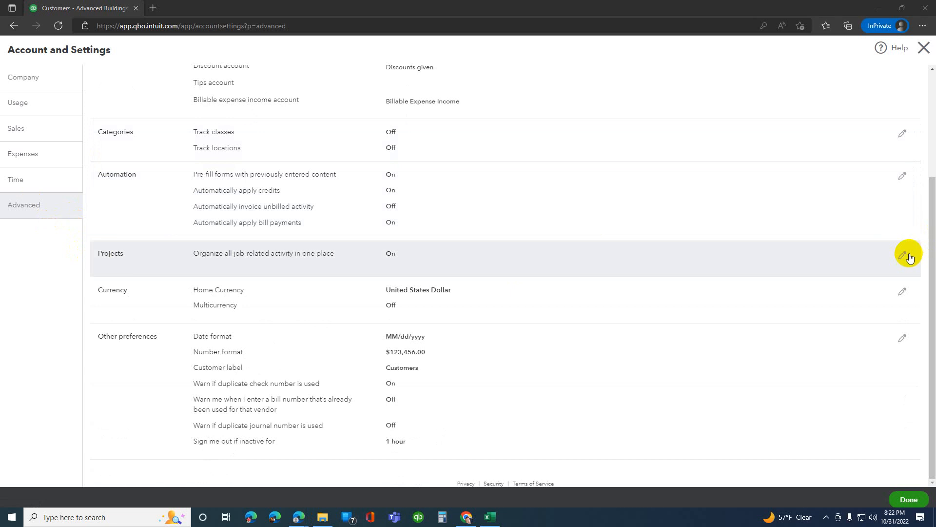
{"action": "left_click", "coordinate": [903, 255]}
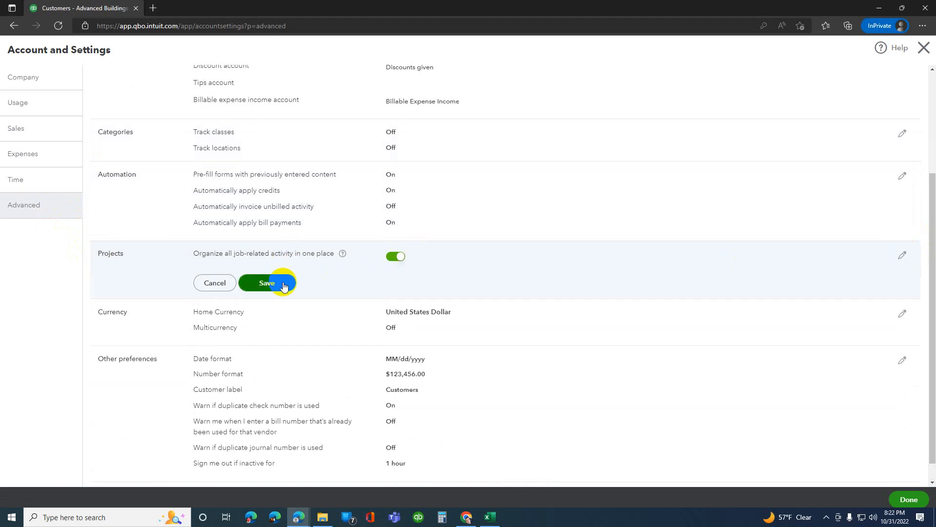
{"action": "left_click", "coordinate": [925, 48]}
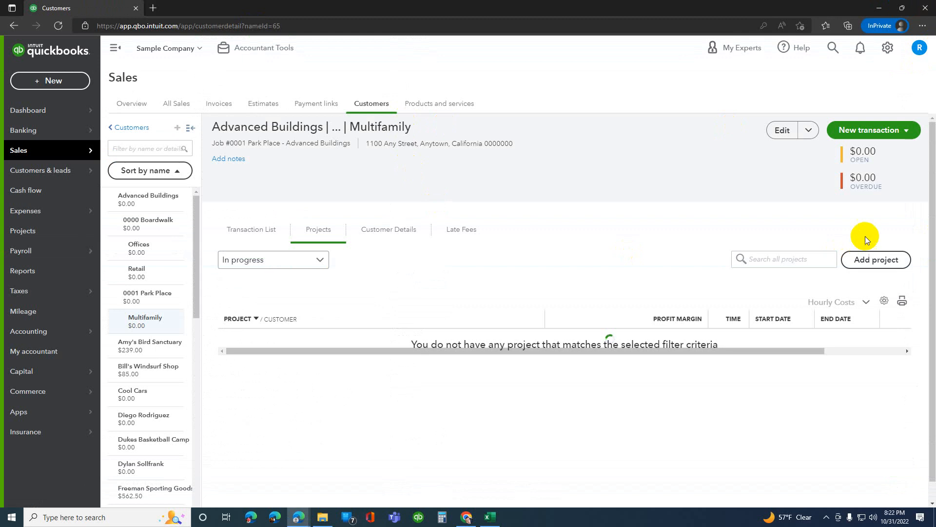
Create and save a project named 0001.1 Building A for the Multifamily customer, with start date 10/03/2022
{"action": "left_click", "coordinate": [877, 259]}
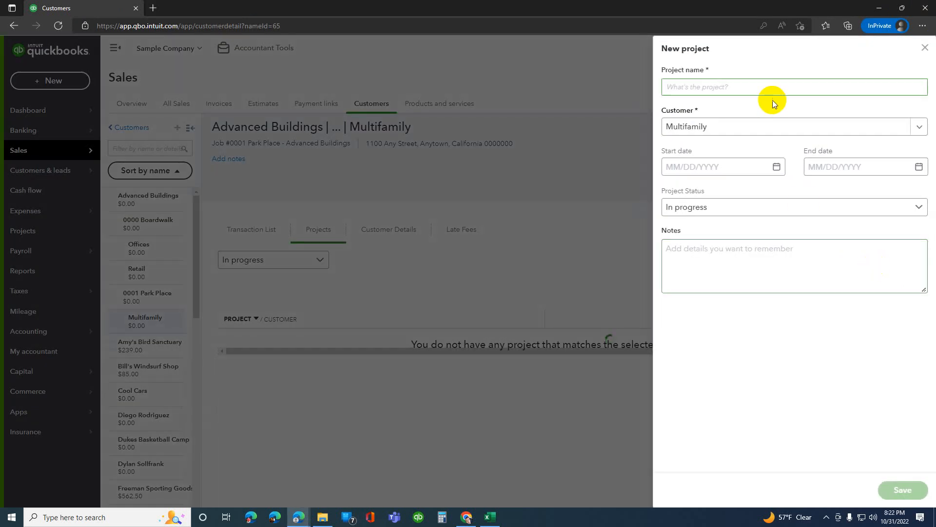
{"action": "type", "text": "0001.1 B"}
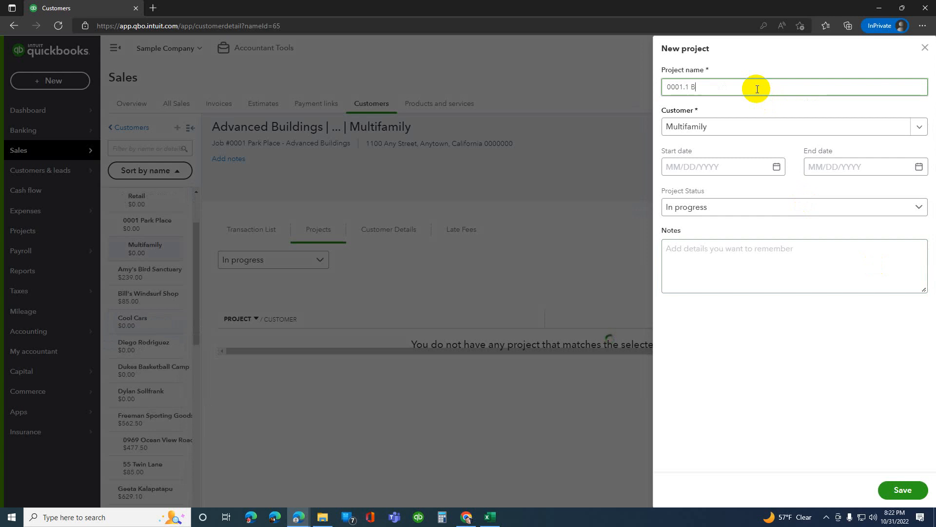
{"action": "type", "text": "uilding A"}
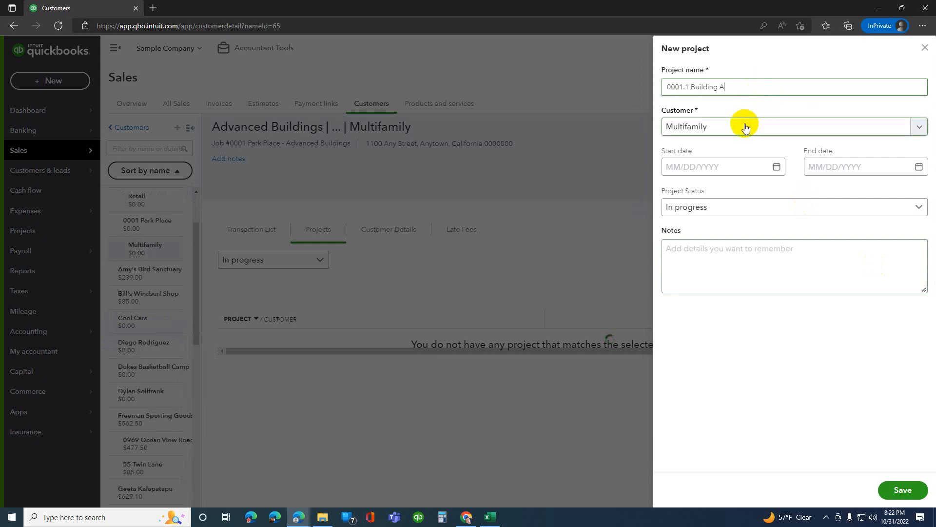
{"action": "left_click", "coordinate": [777, 167]}
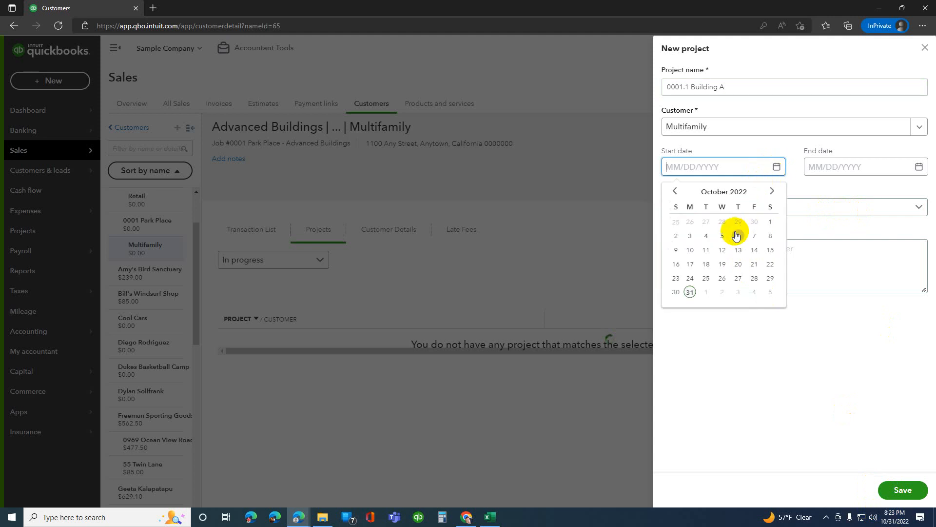
{"action": "left_click", "coordinate": [690, 237]}
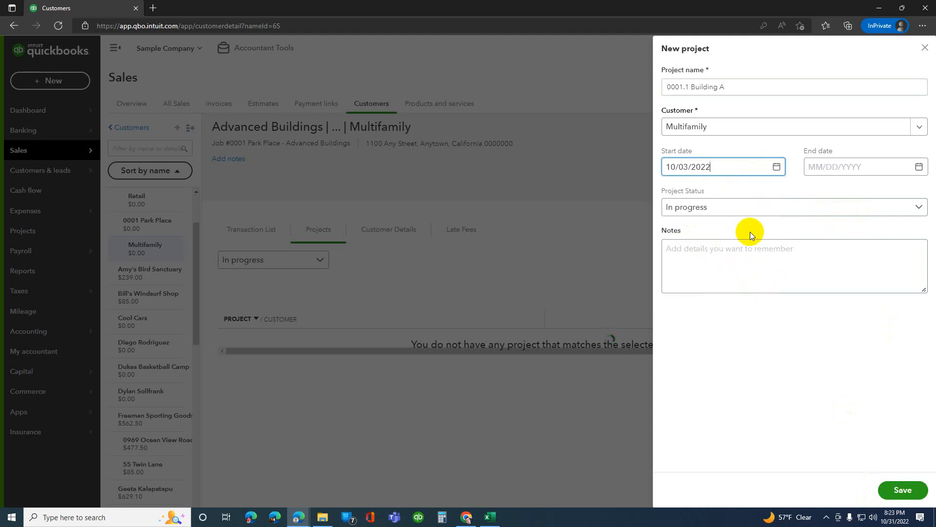
{"action": "left_click", "coordinate": [900, 488]}
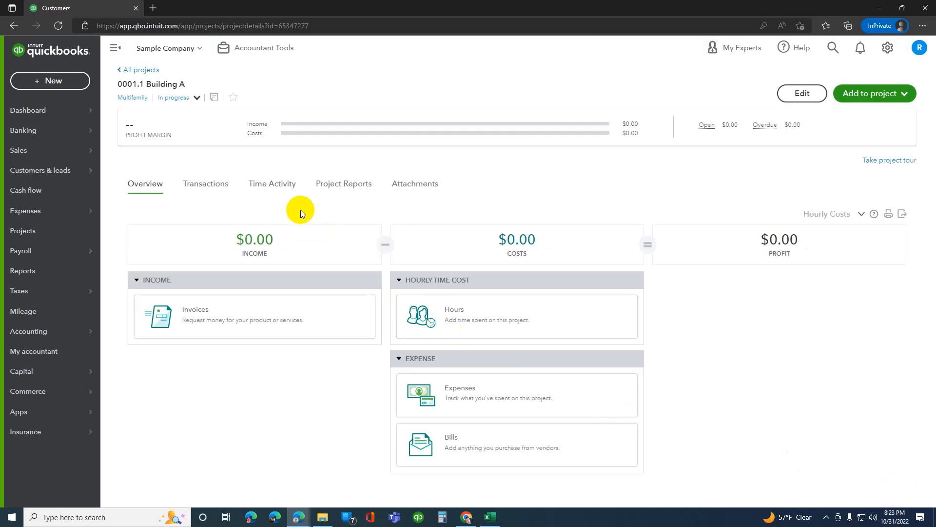
Check the project's status control and show the transaction list of 0001.1 Building A
{"action": "left_click", "coordinate": [181, 100]}
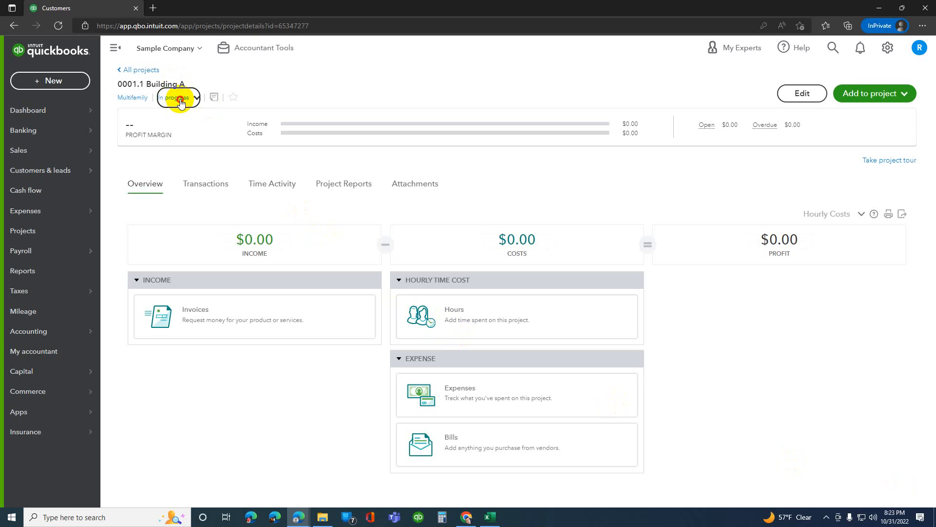
{"action": "left_click", "coordinate": [411, 89]}
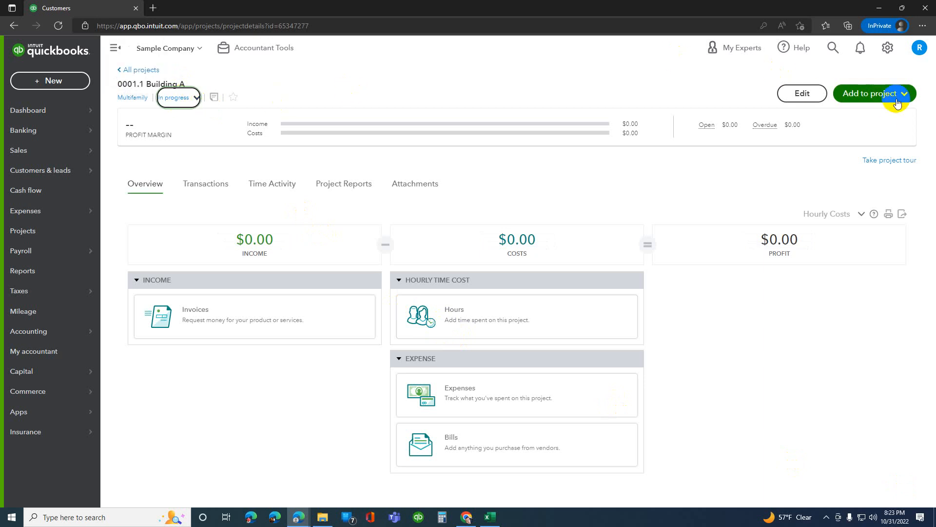
{"action": "left_click", "coordinate": [212, 184]}
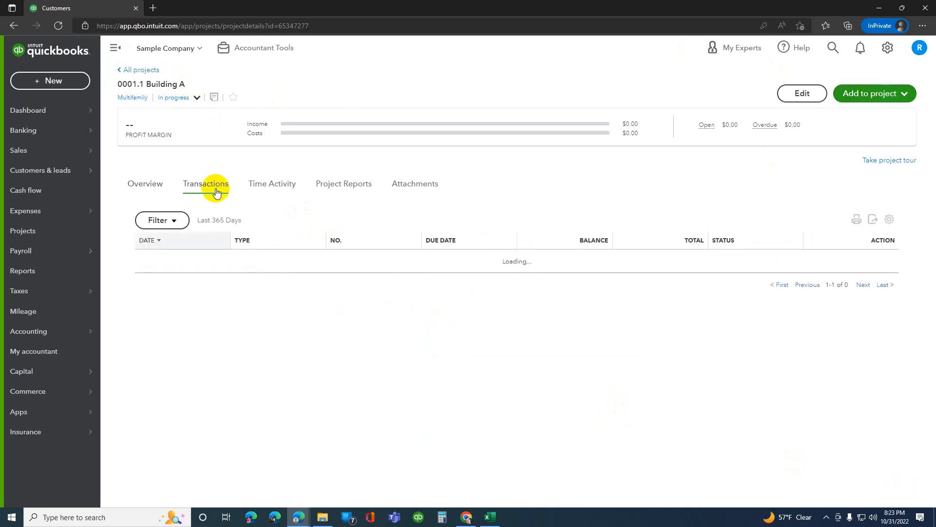